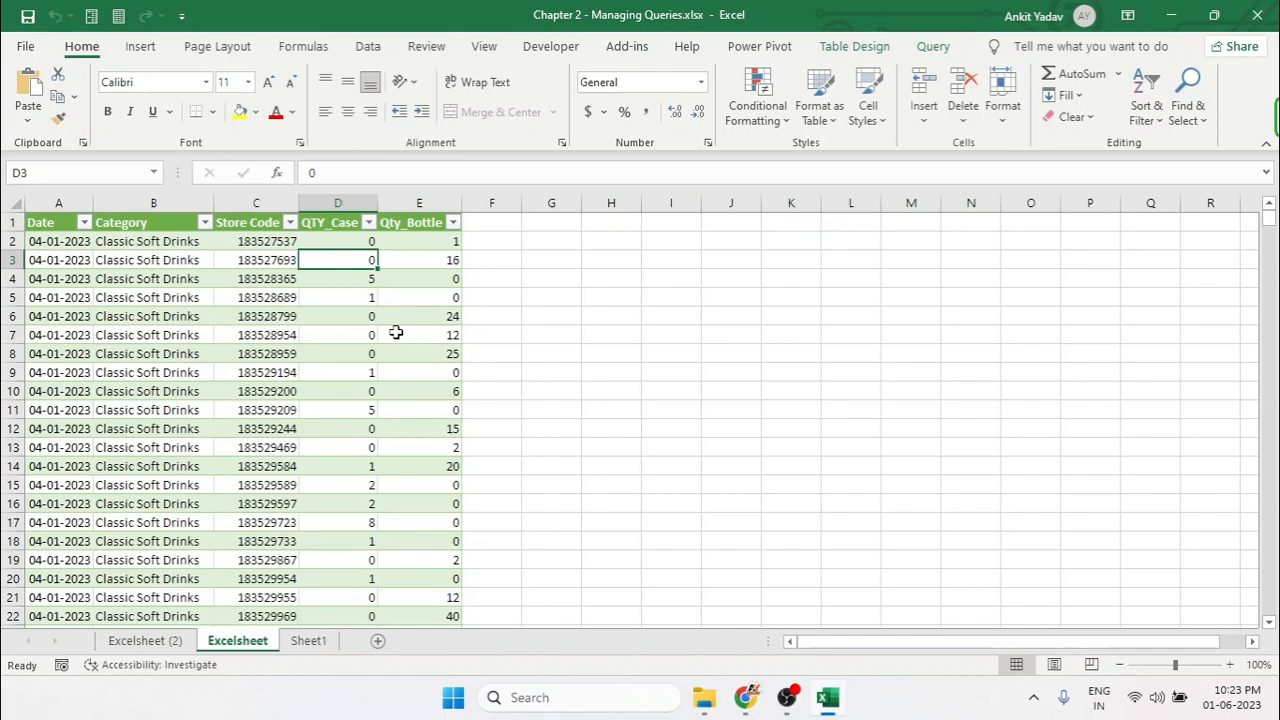
- Show the workbook's queries and connections and look through the full list of queries
left_click(368, 47)
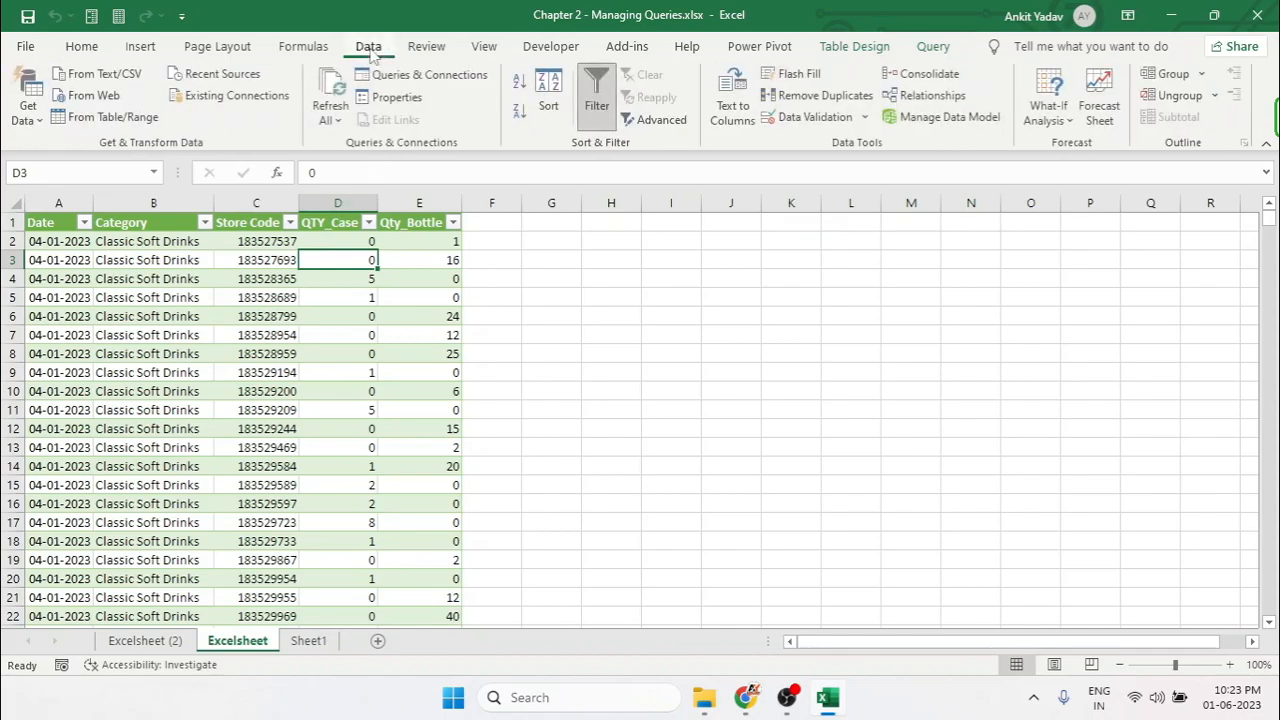
left_click(338, 121)
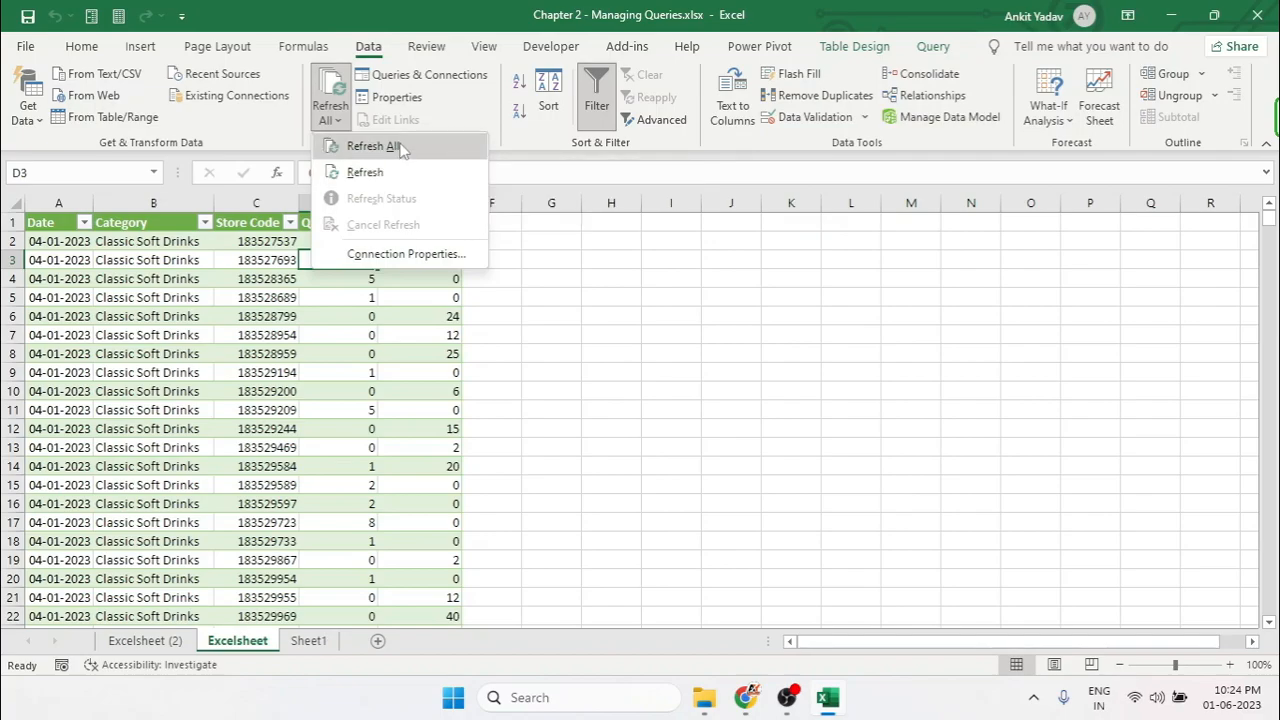
left_click(251, 362)
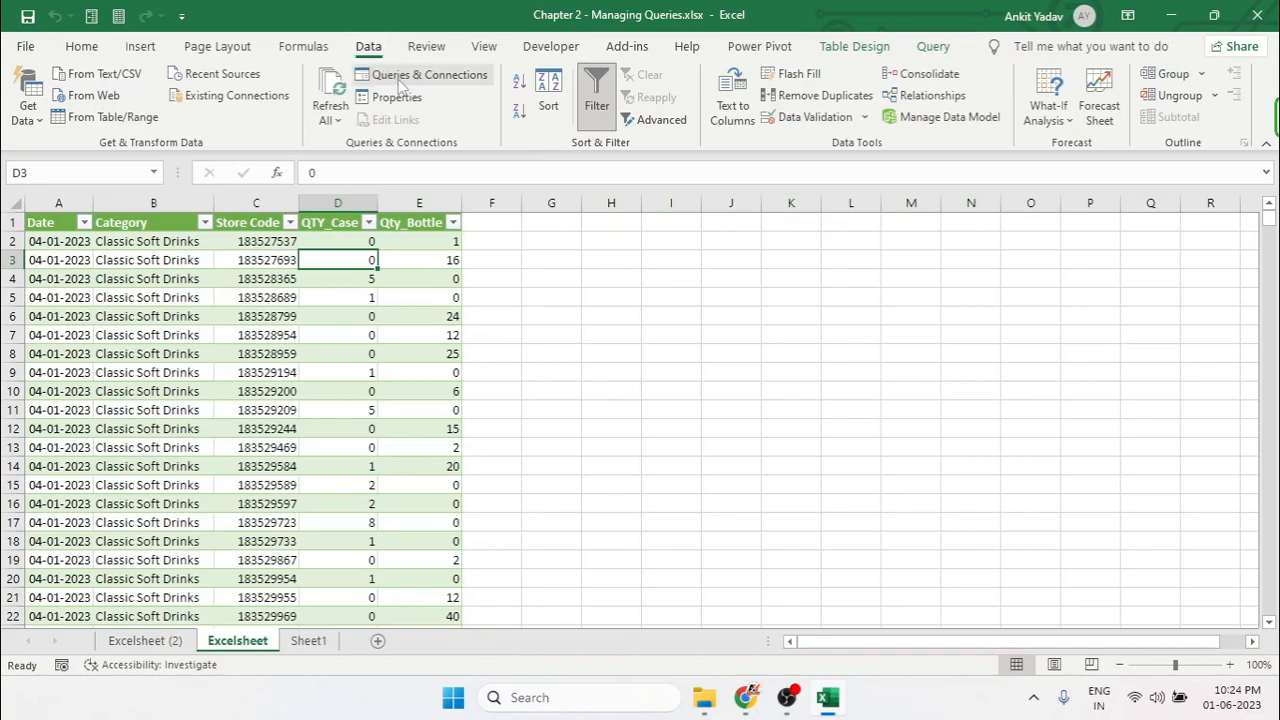
left_click(431, 76)
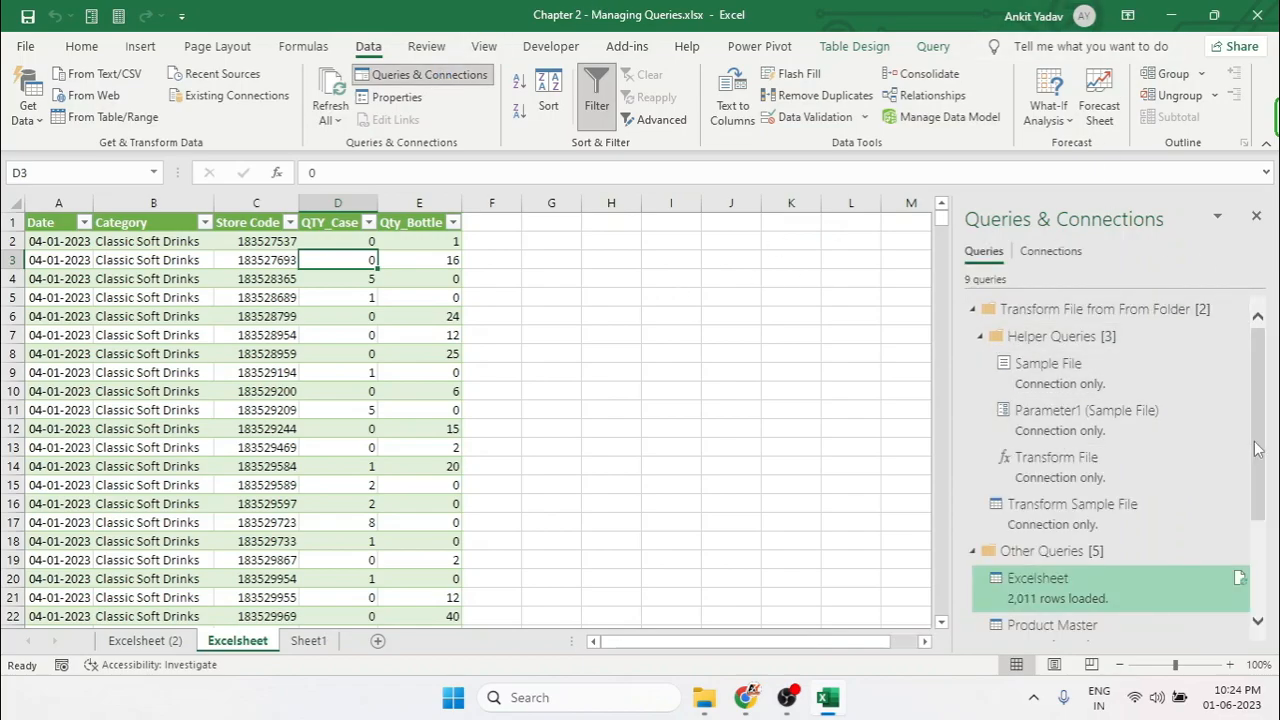
left_click_drag(1259, 452, 1258, 570)
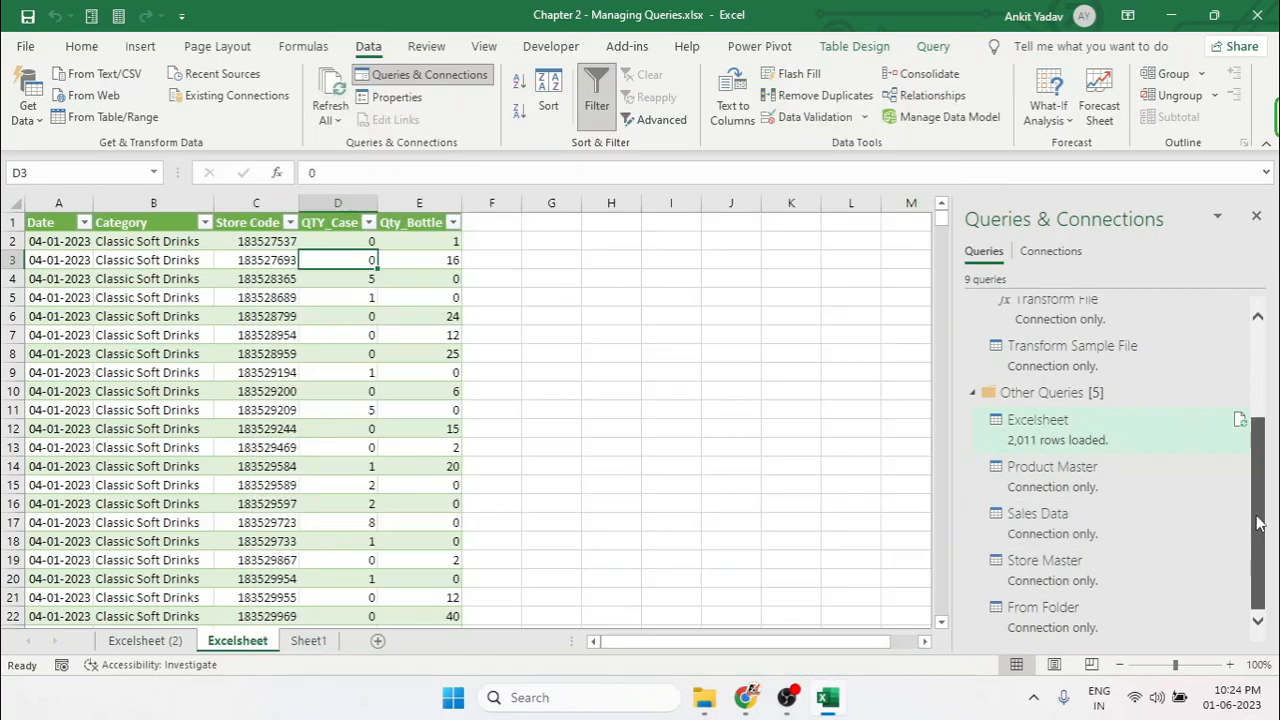
left_click_drag(1263, 515, 1265, 425)
scroll(1263, 345, "down", 3)
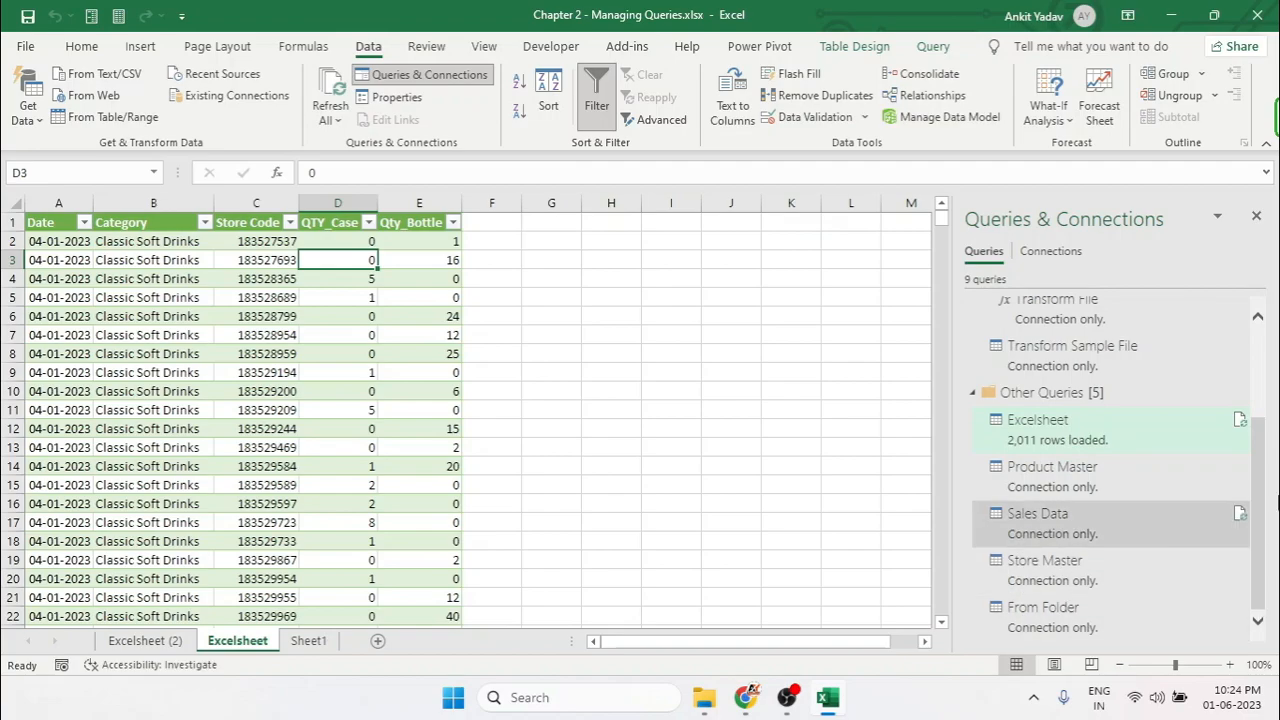
- Open the Excelsheet query in Power Query Editor to view its applied steps, and close the editor
mouse_move(1138, 443)
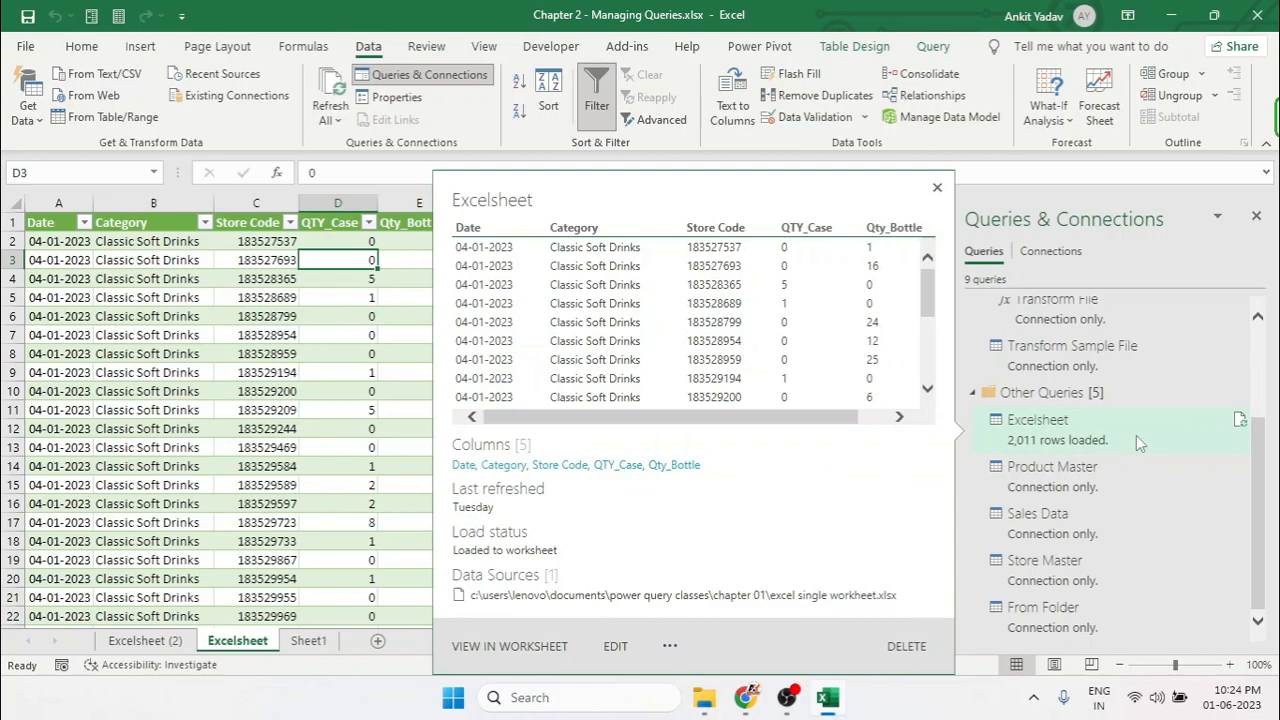
right_click(1136, 435)
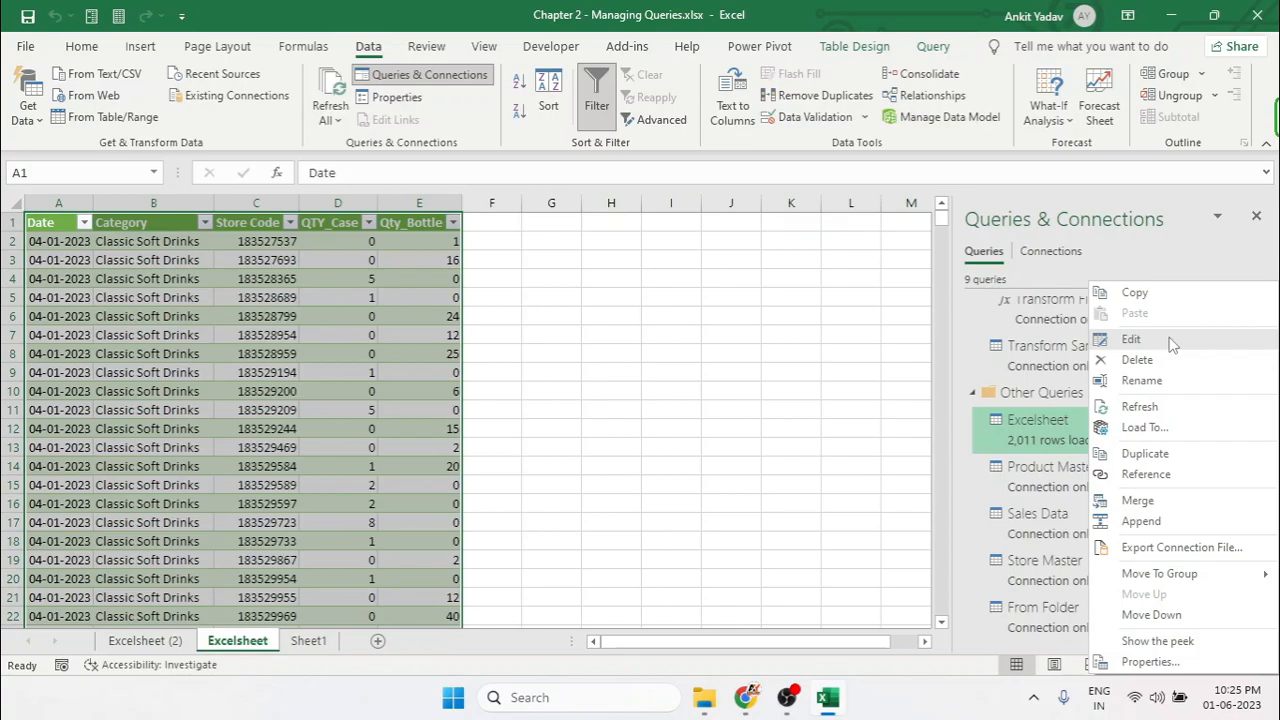
left_click(1172, 343)
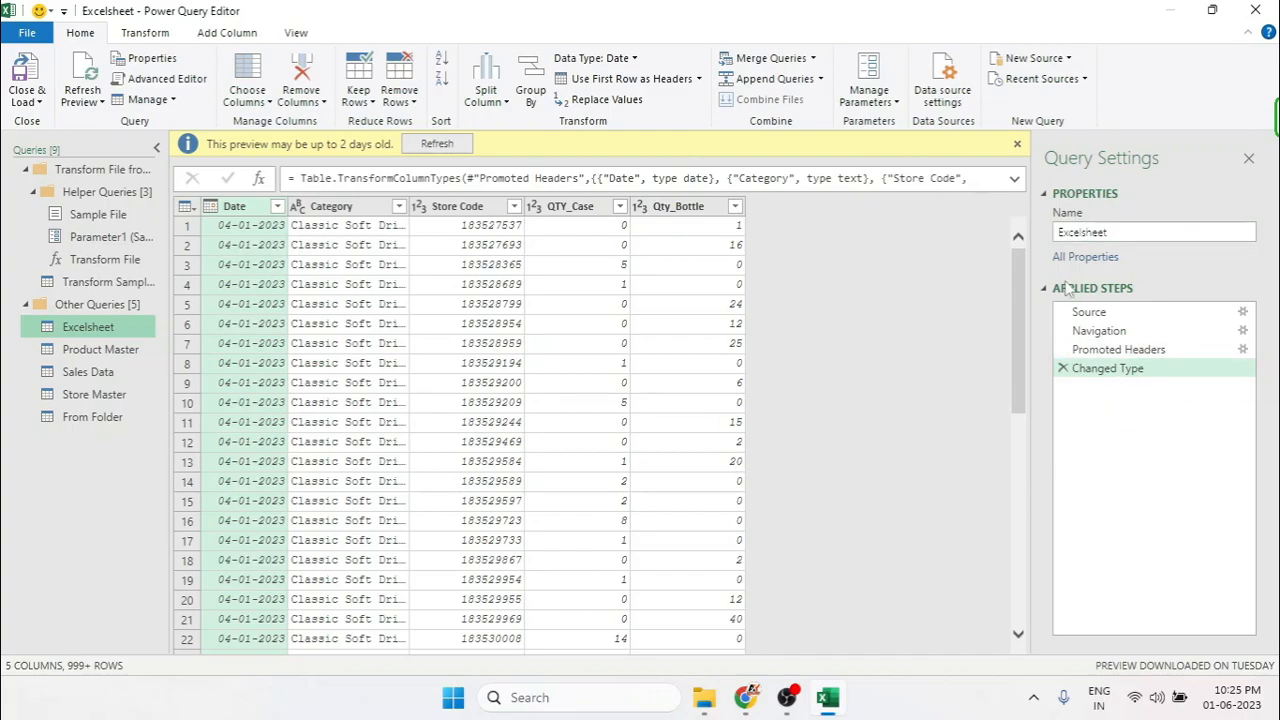
left_click(1266, 22)
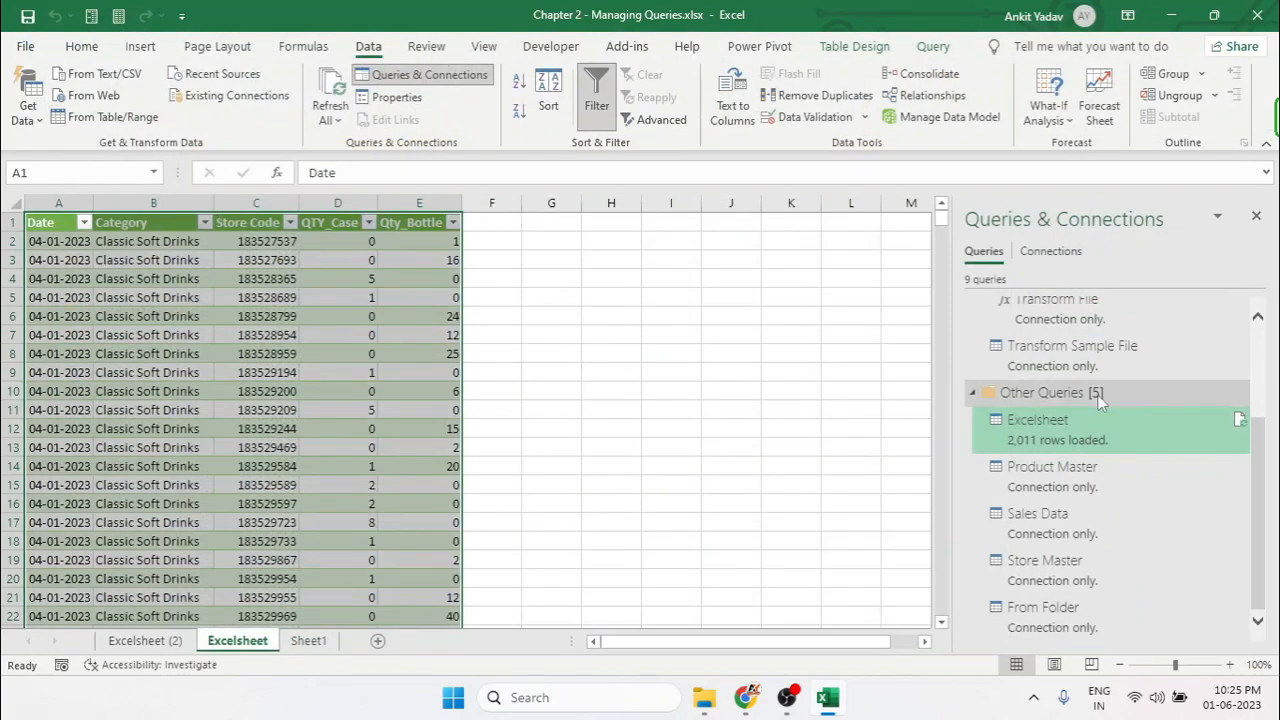
- Copy the Excelsheet query
right_click(1100, 422)
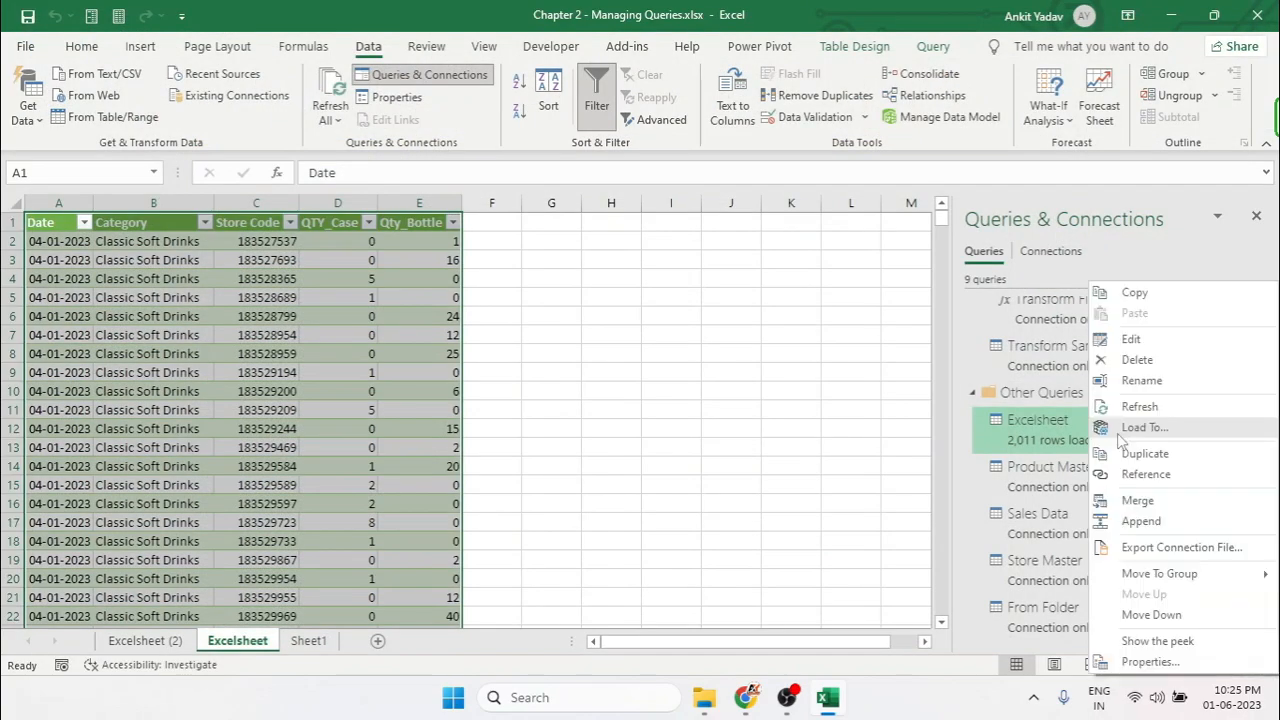
left_click(1137, 294)
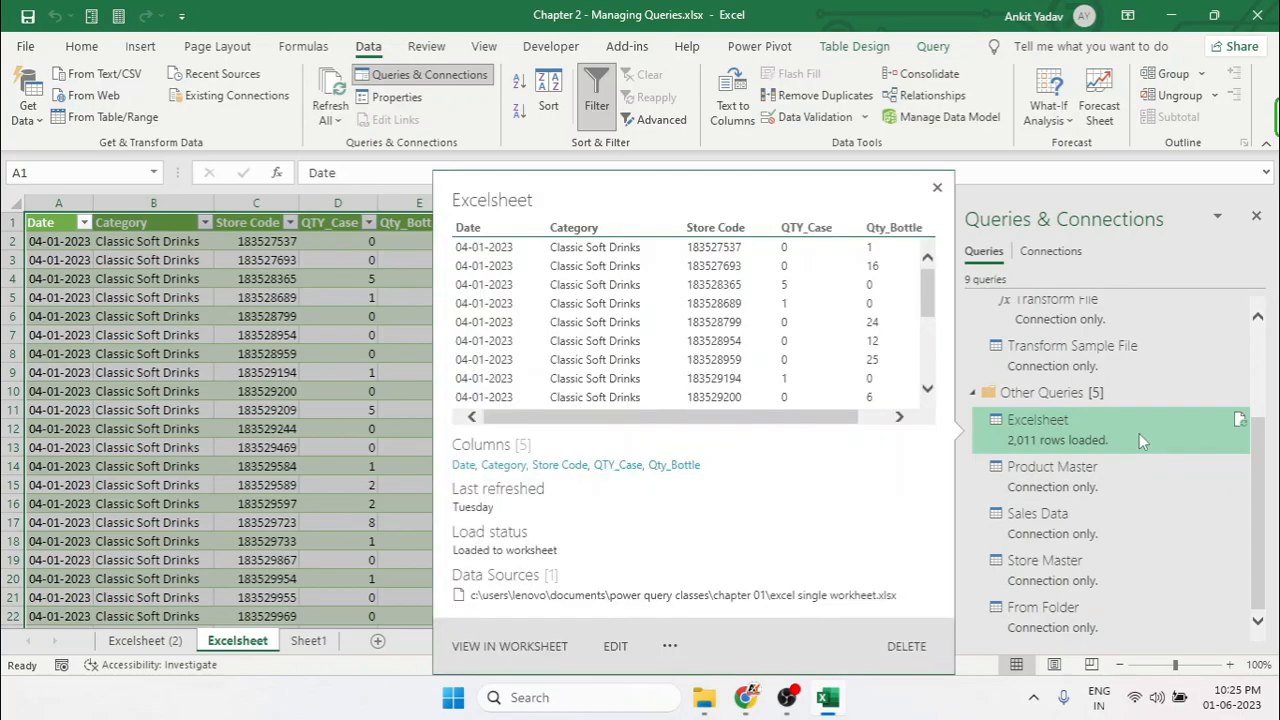
right_click(1139, 433)
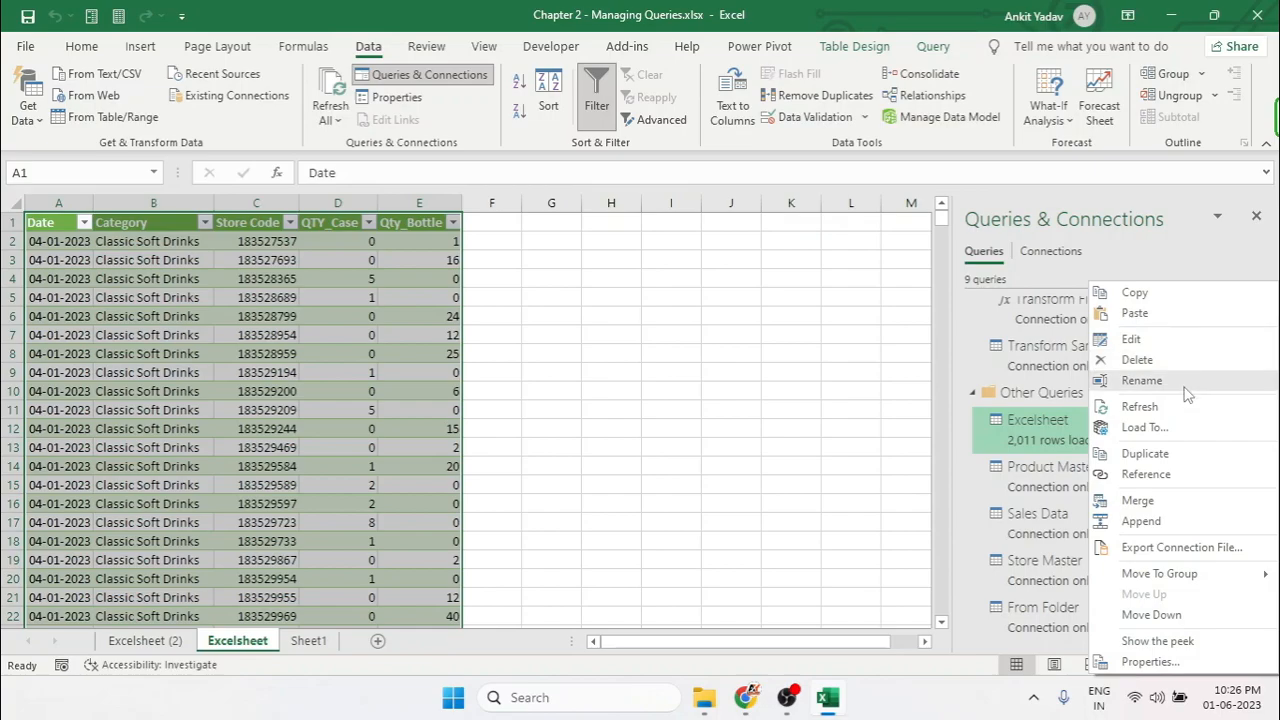
left_click(1141, 381)
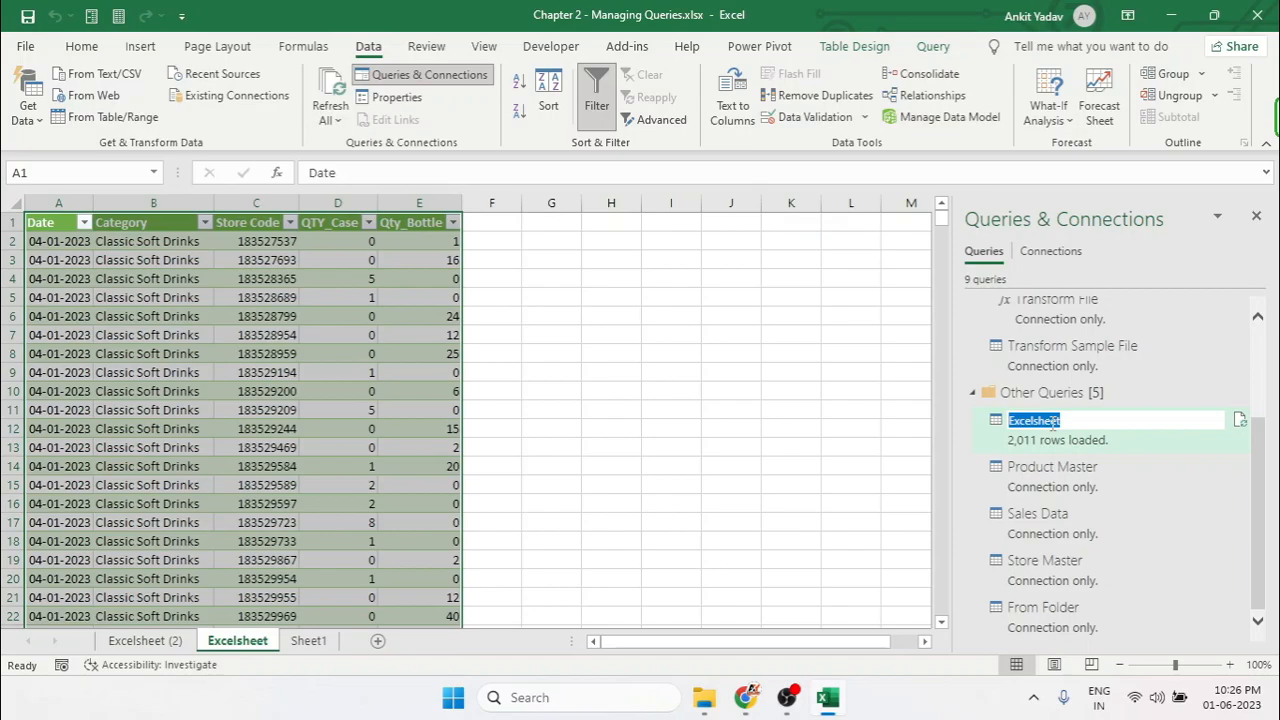
left_click(908, 428)
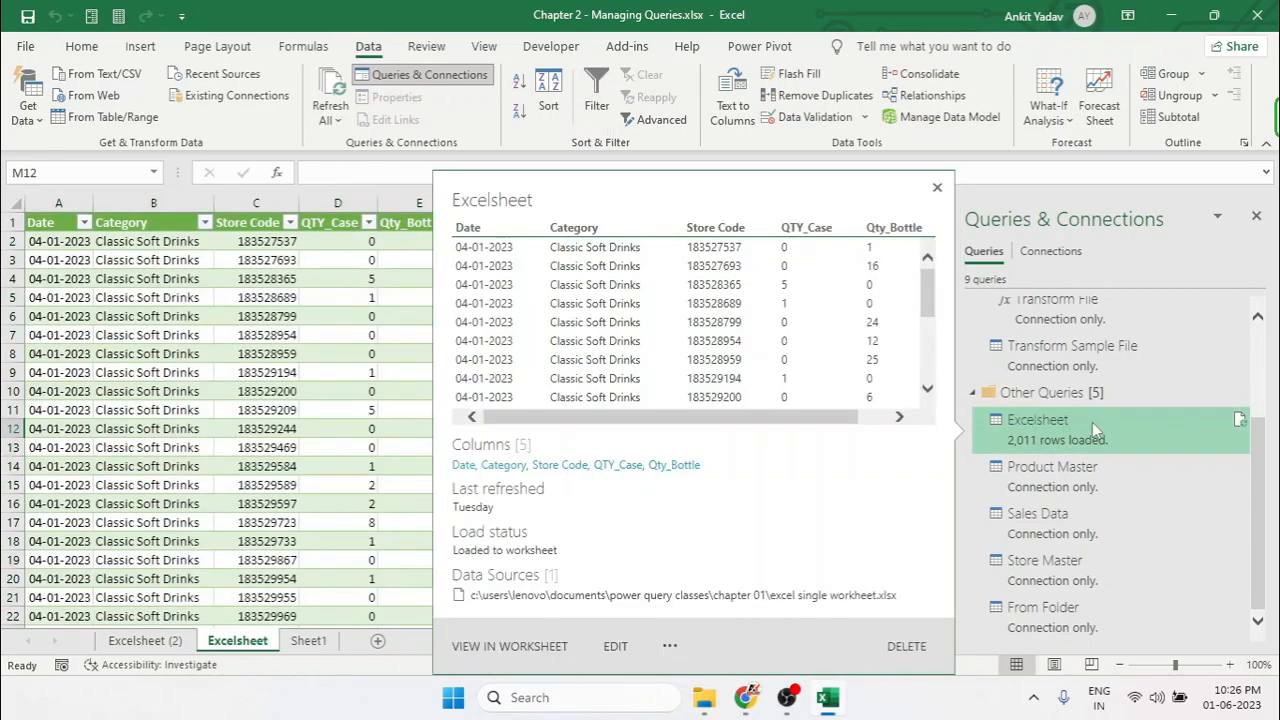
- Examine the load options for the Excelsheet query and close the import dialog
right_click(1097, 427)
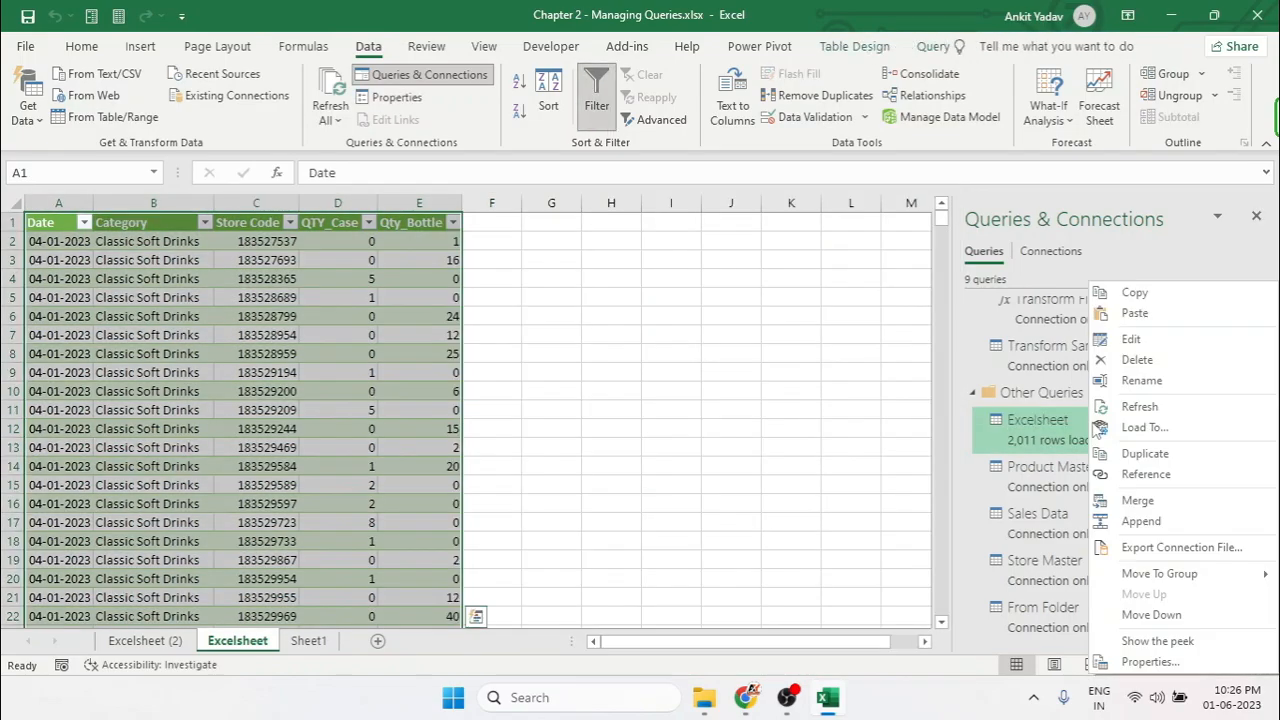
left_click(1177, 409)
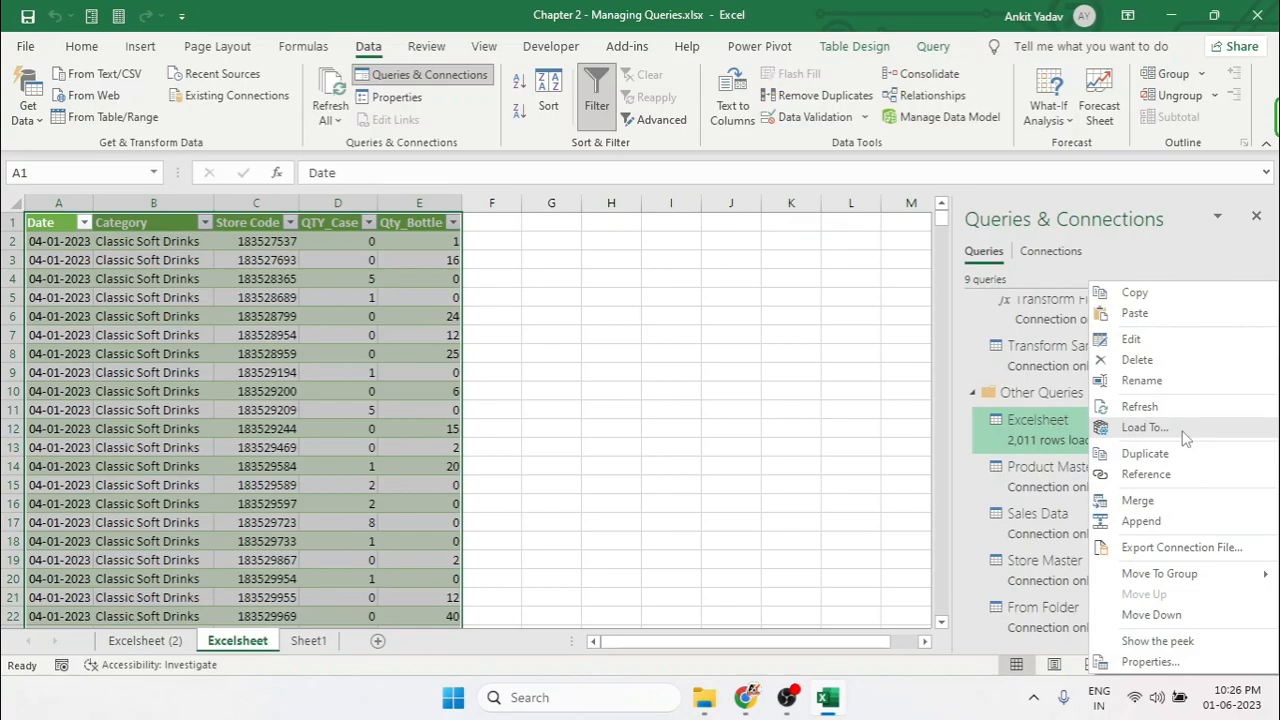
left_click(1145, 427)
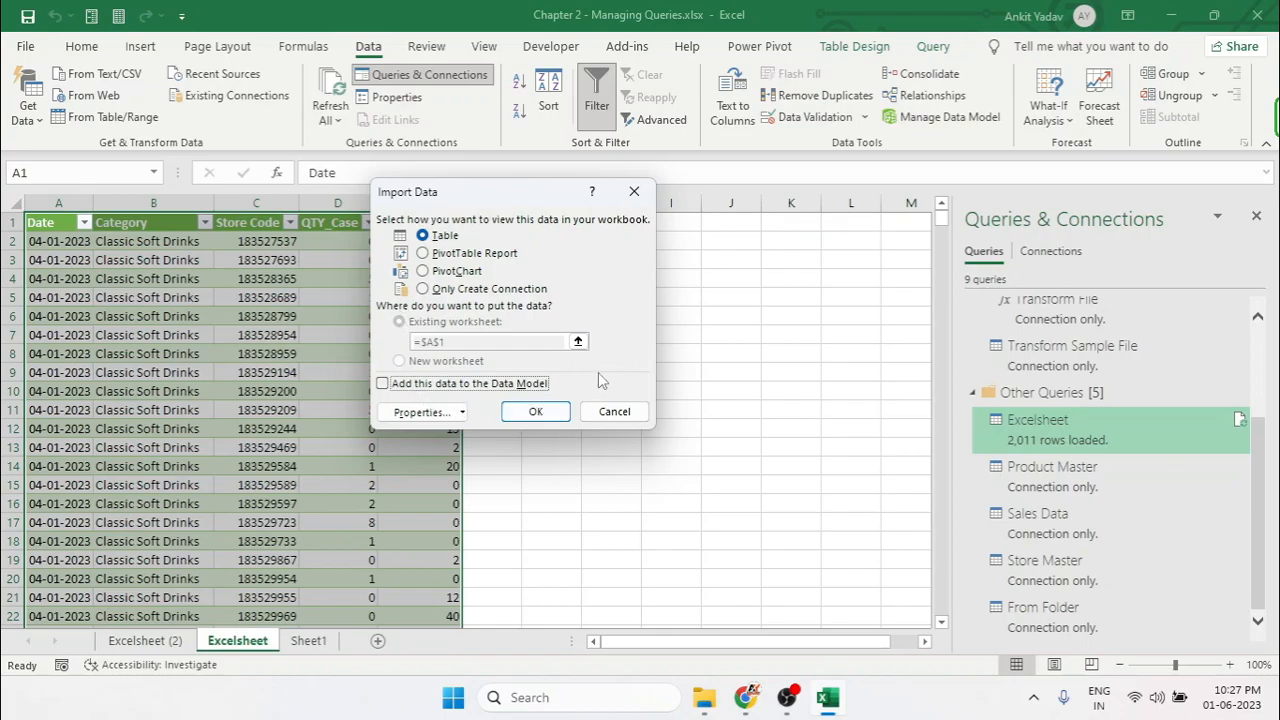
left_click(644, 187)
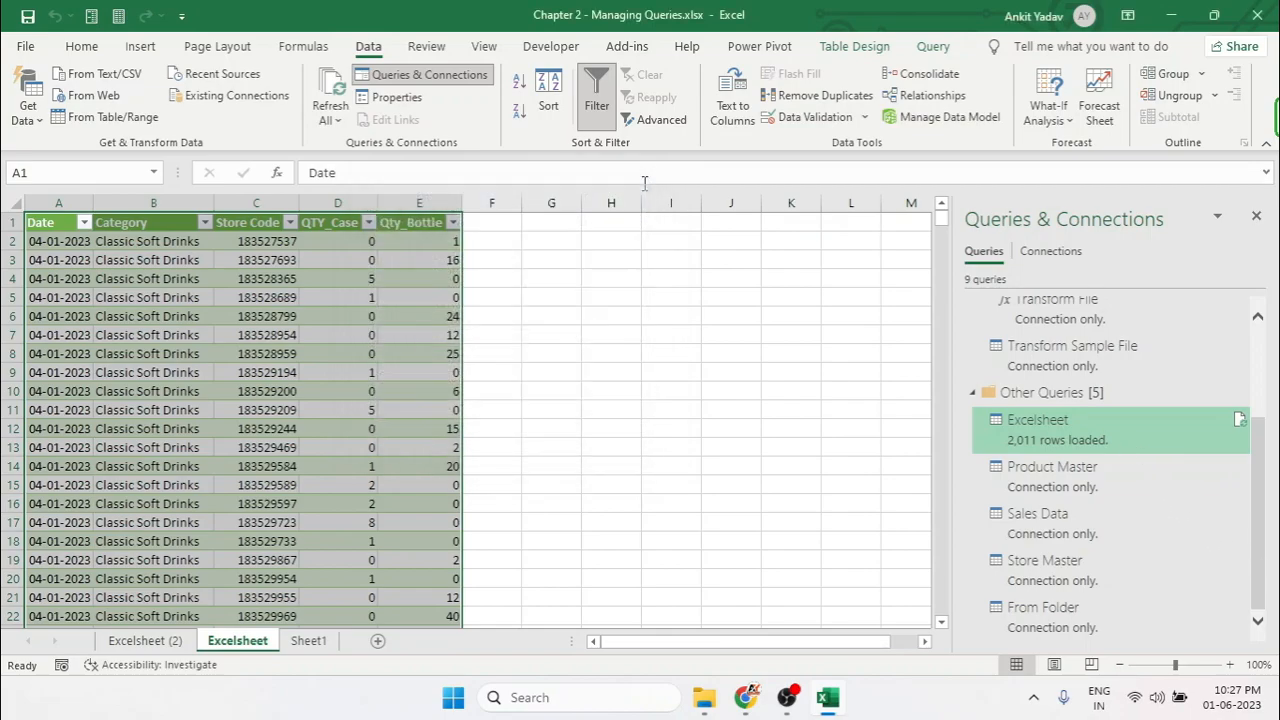
- Duplicate the Excelsheet query in Power Query Editor and discard the changes on closing
right_click(1115, 422)
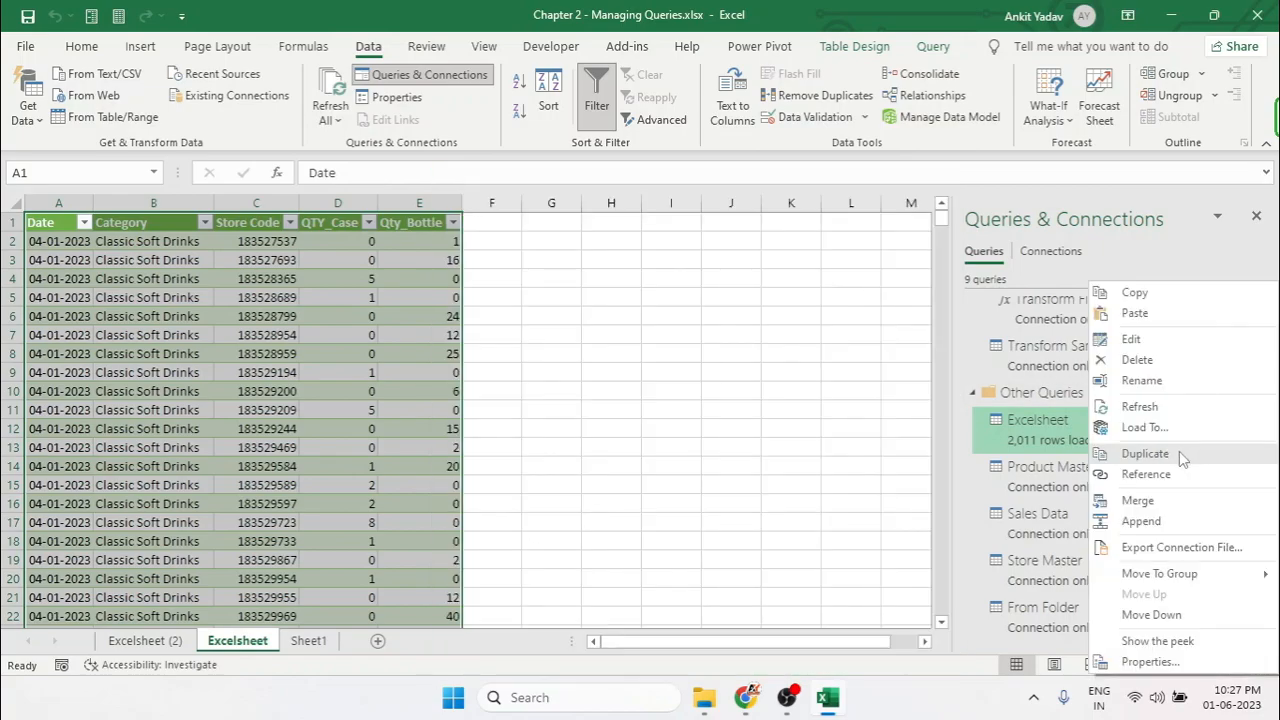
left_click(1145, 453)
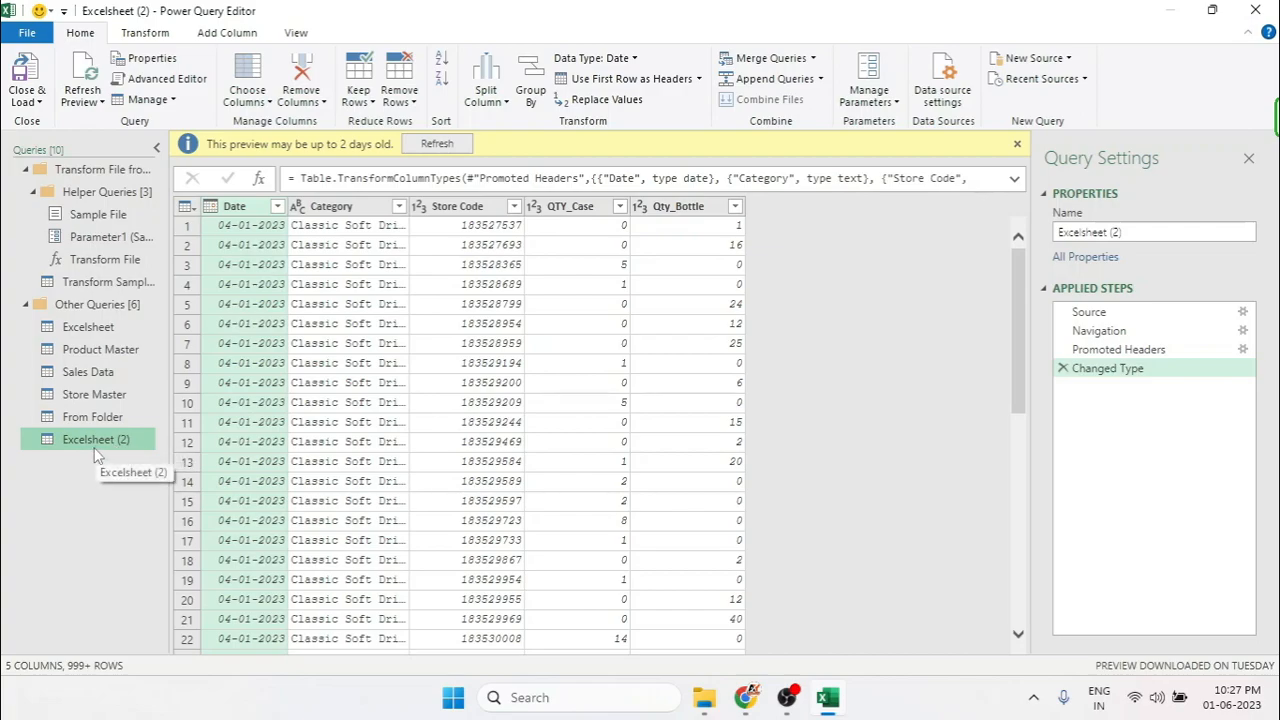
left_click(1255, 12)
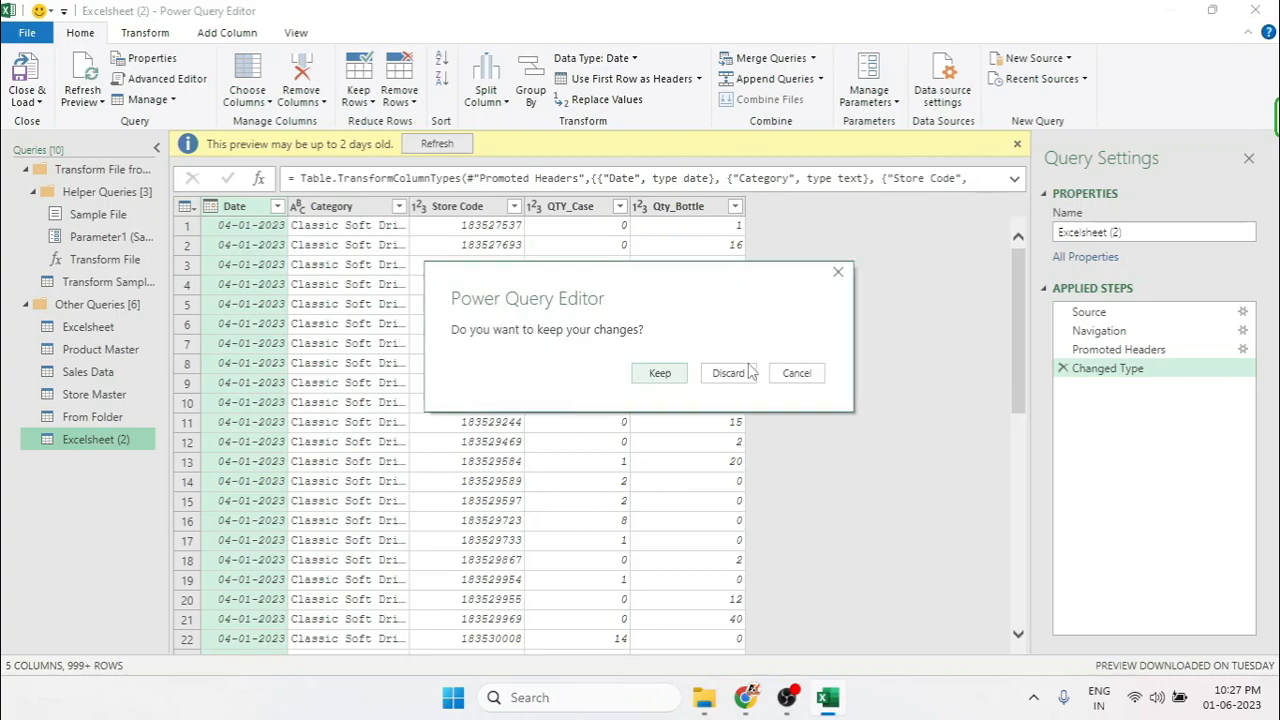
left_click(736, 378)
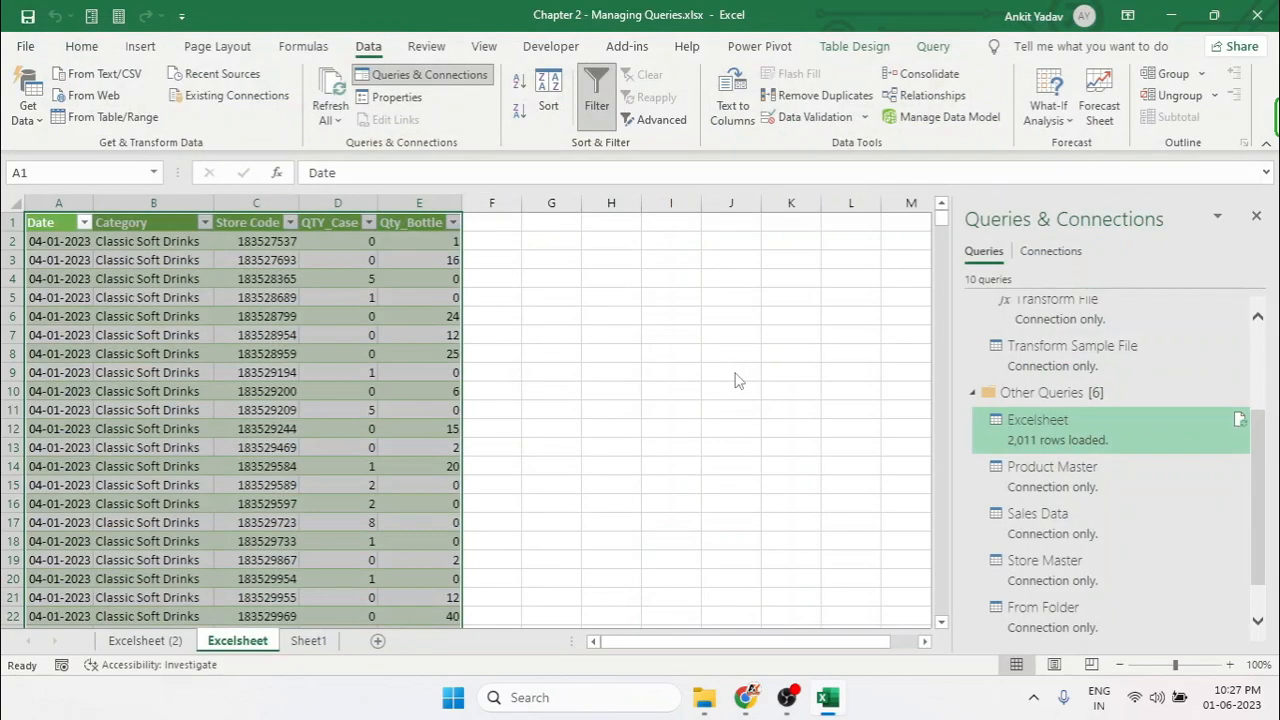
- Create a reference query based on the Excelsheet query and discard the changes on closing Power Query Editor
mouse_move(1134, 432)
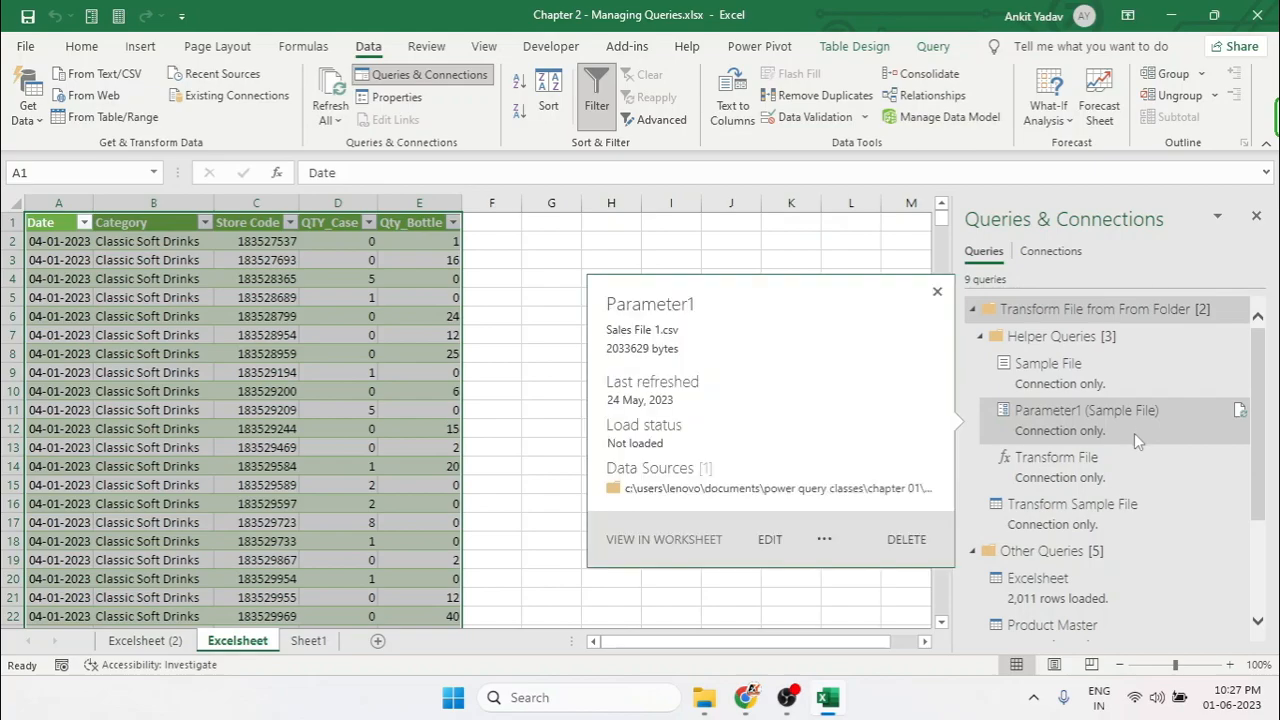
right_click(1132, 582)
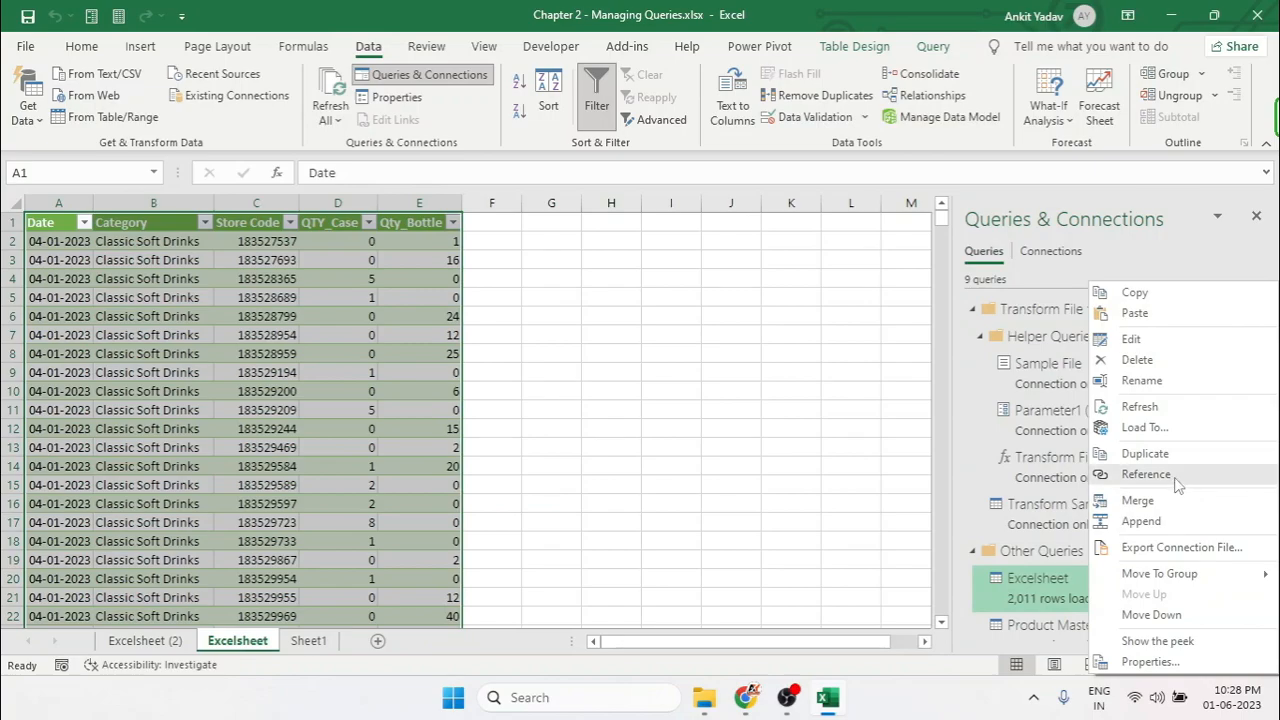
left_click(1146, 474)
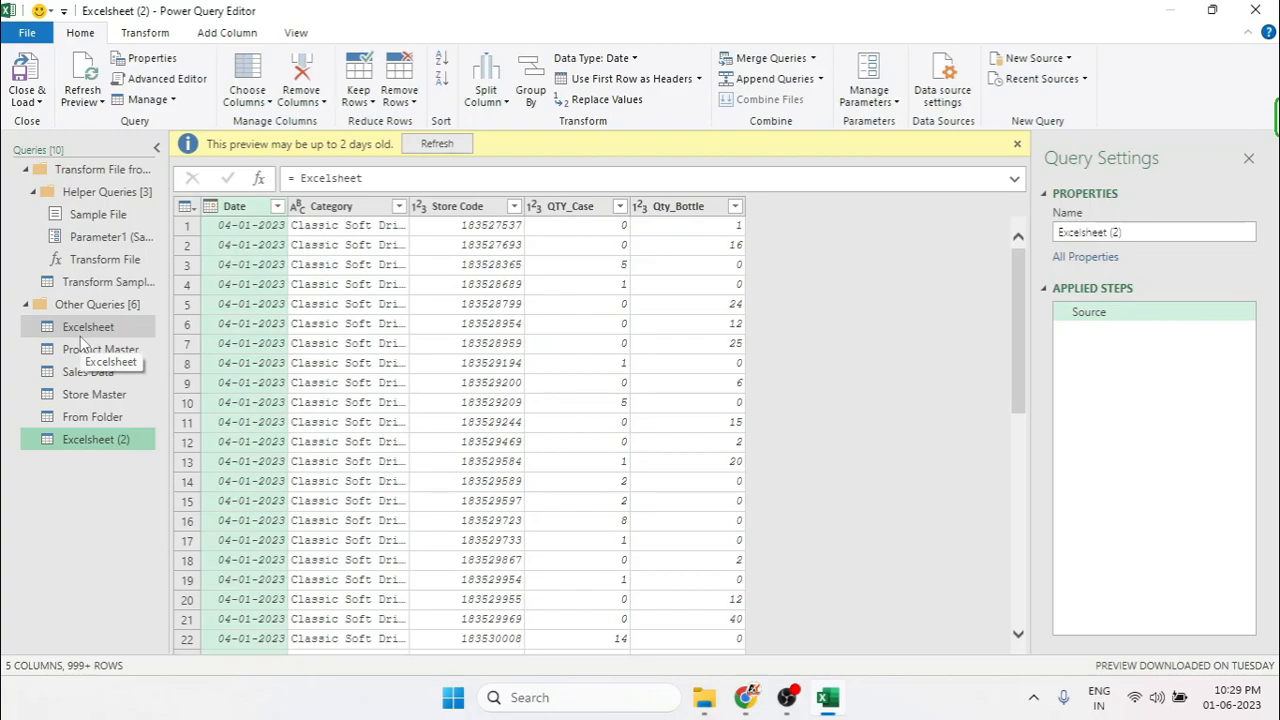
left_click(1255, 15)
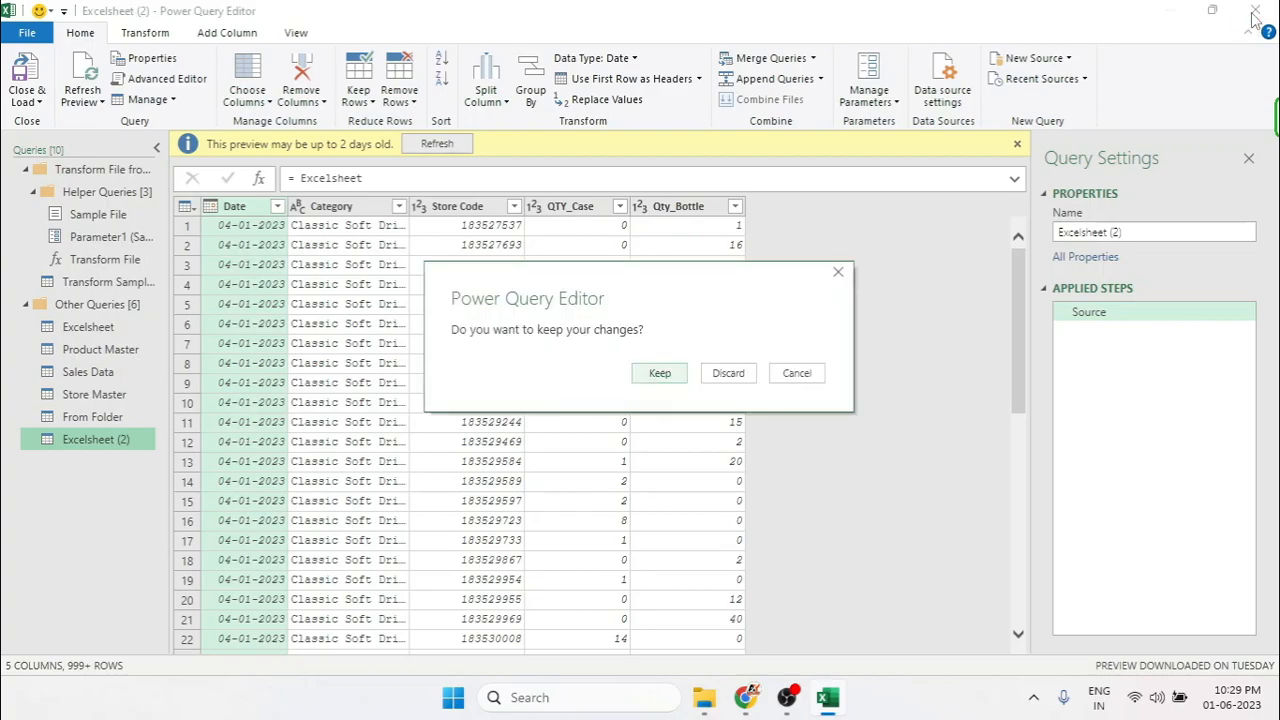
left_click(730, 380)
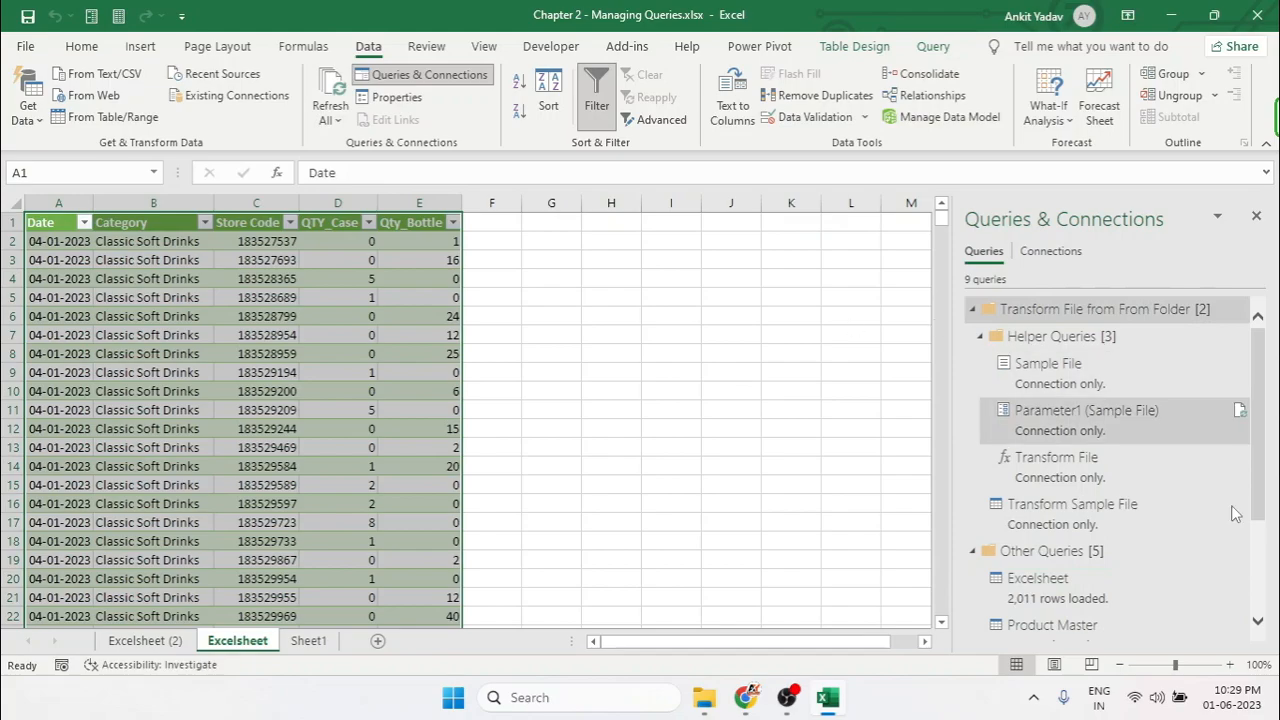
- Open the connection file export for the Excelsheet query and dismiss the save dialog
mouse_move(1108, 579)
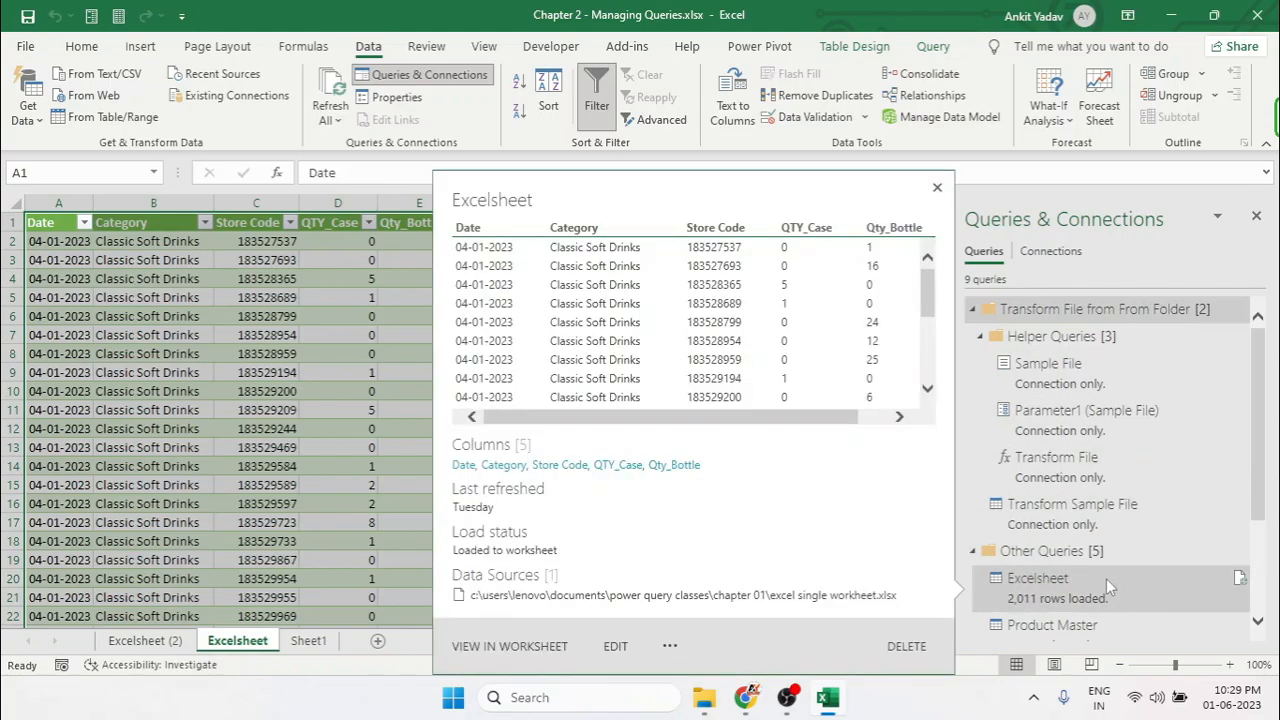
right_click(1106, 578)
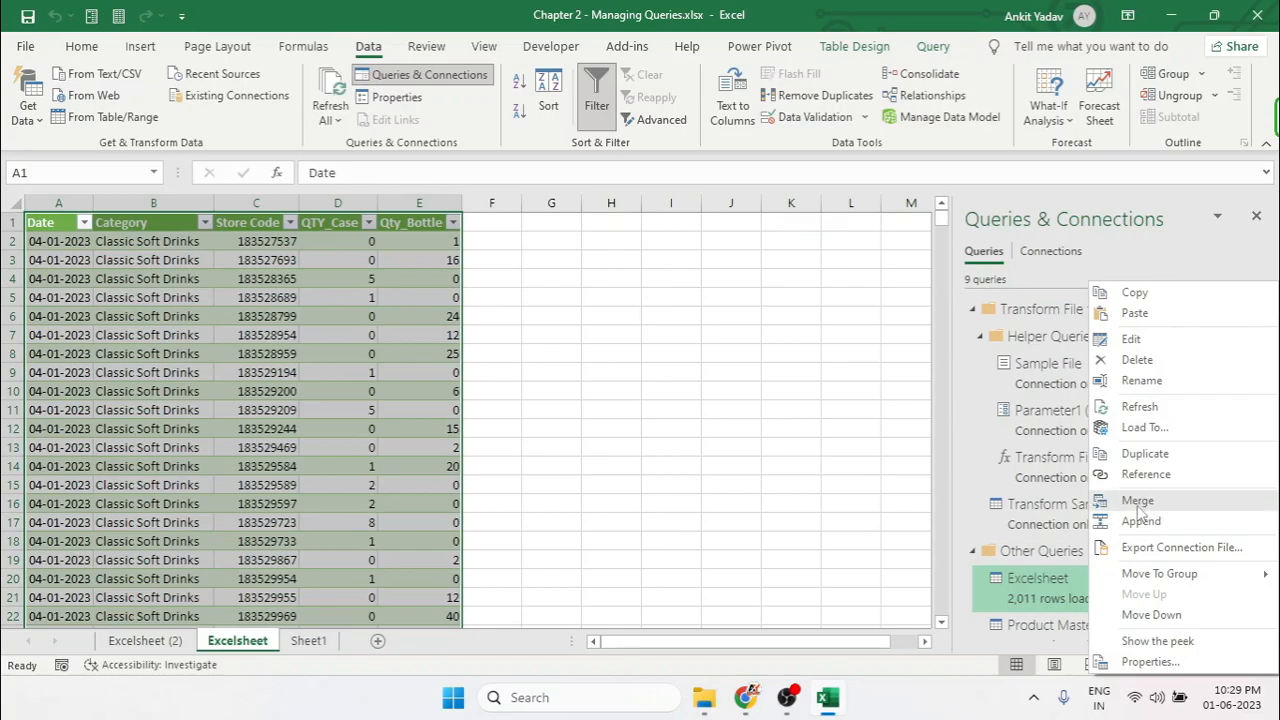
left_click(1180, 547)
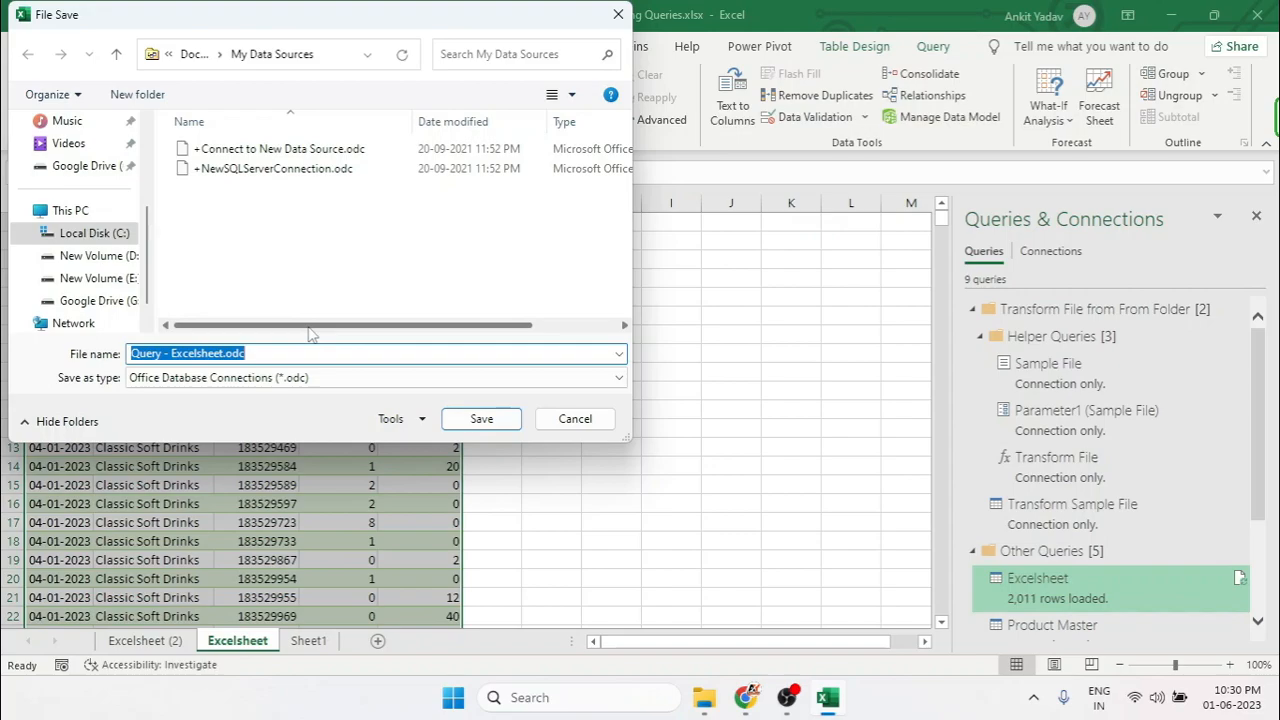
left_click(618, 14)
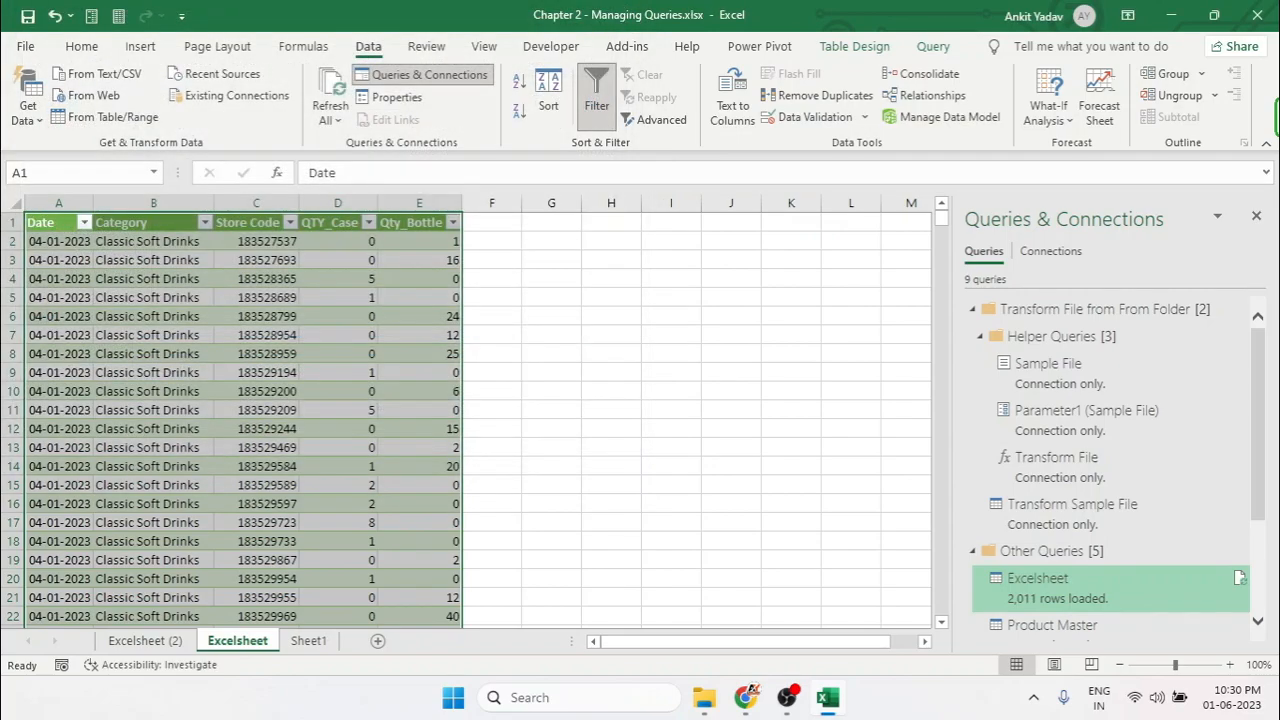
- Move the Excelsheet query into a new query group named Masters, leaving the description empty
scroll(1110, 494, "down", 3)
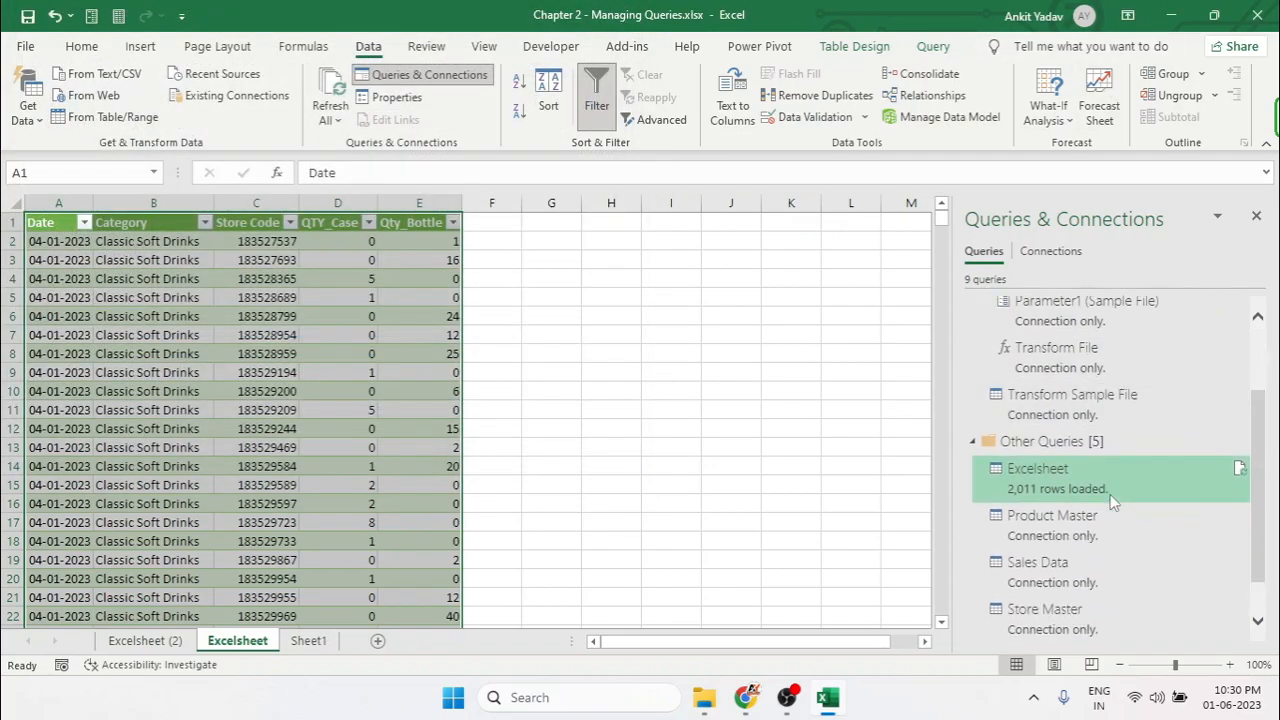
right_click(1124, 469)
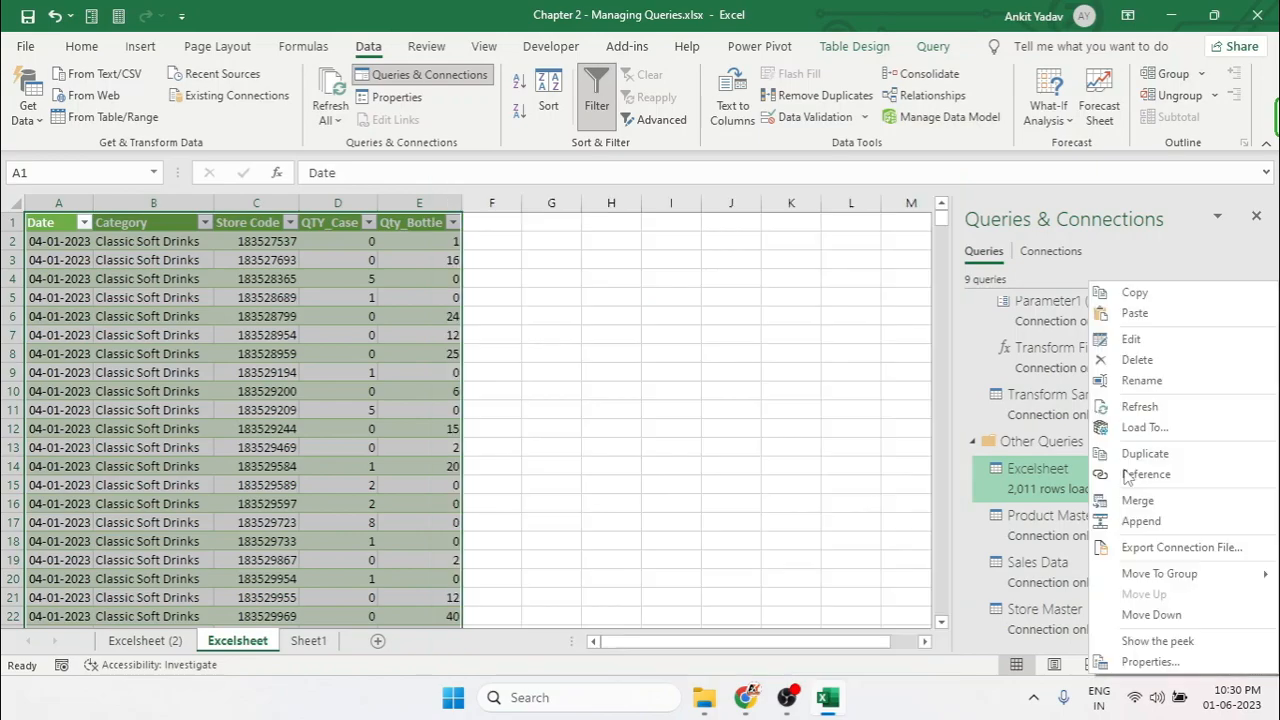
mouse_move(1166, 576)
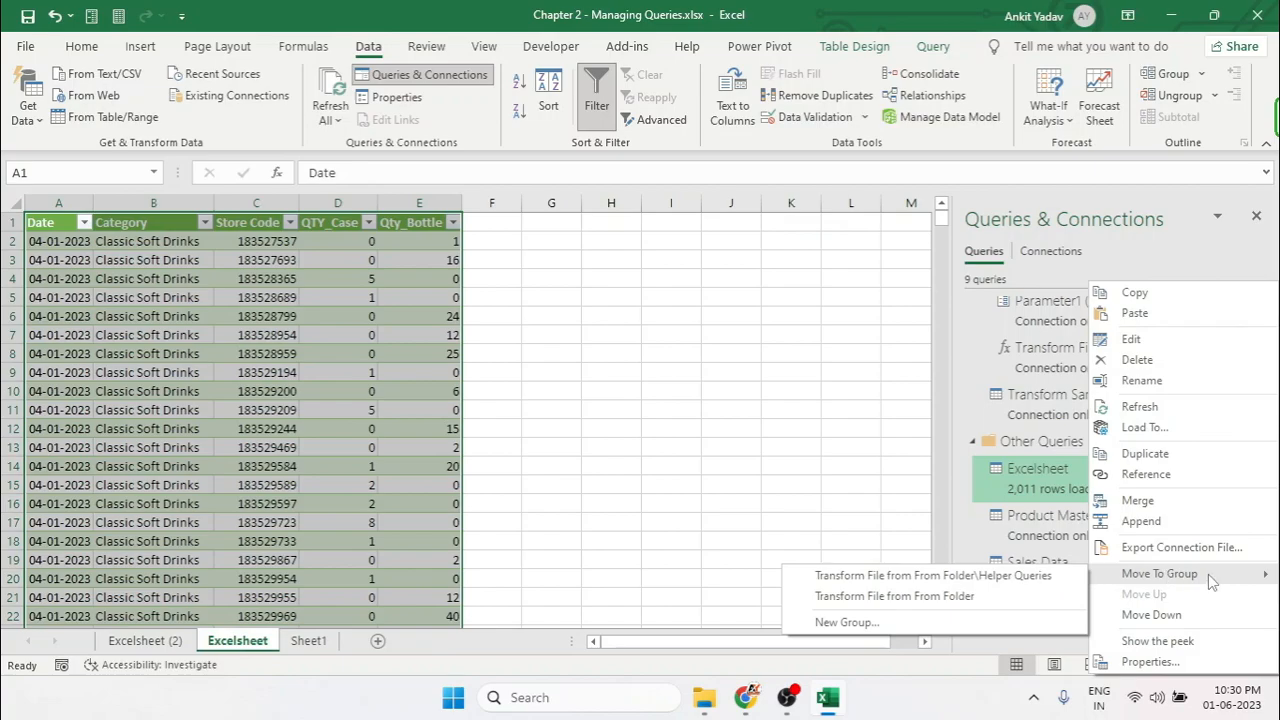
left_click(846, 622)
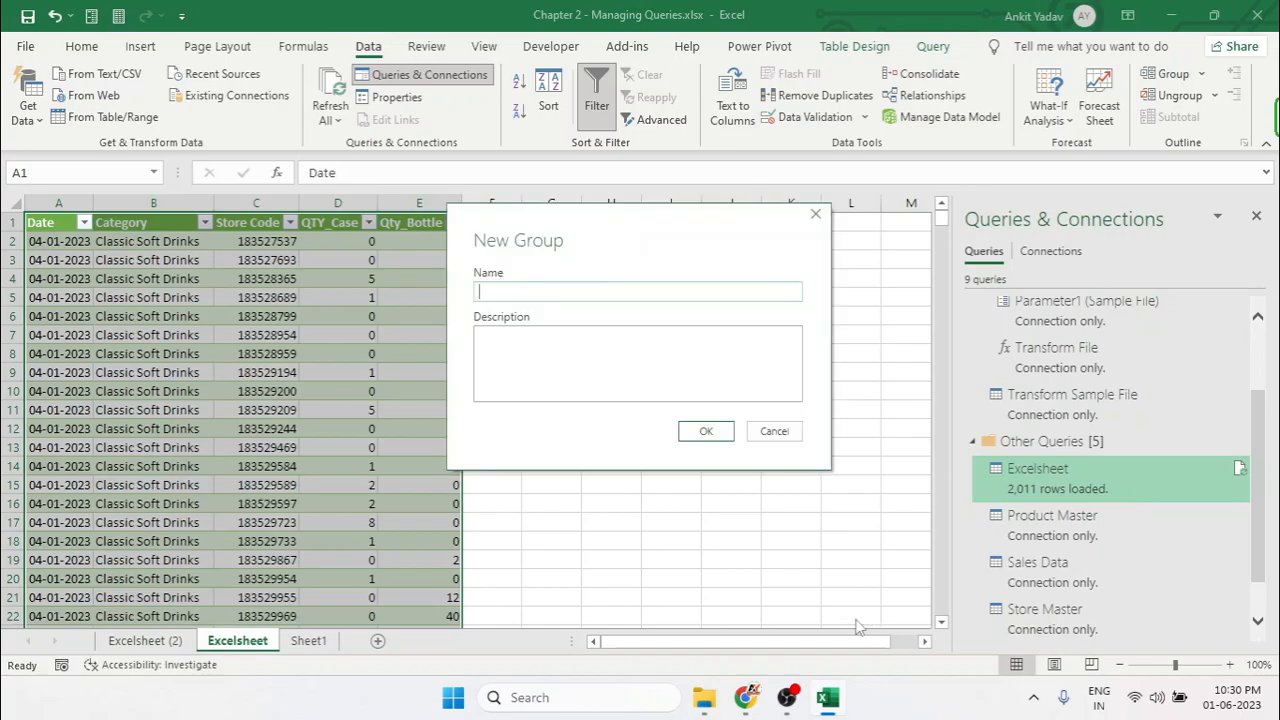
type("Masters")
left_click(518, 366)
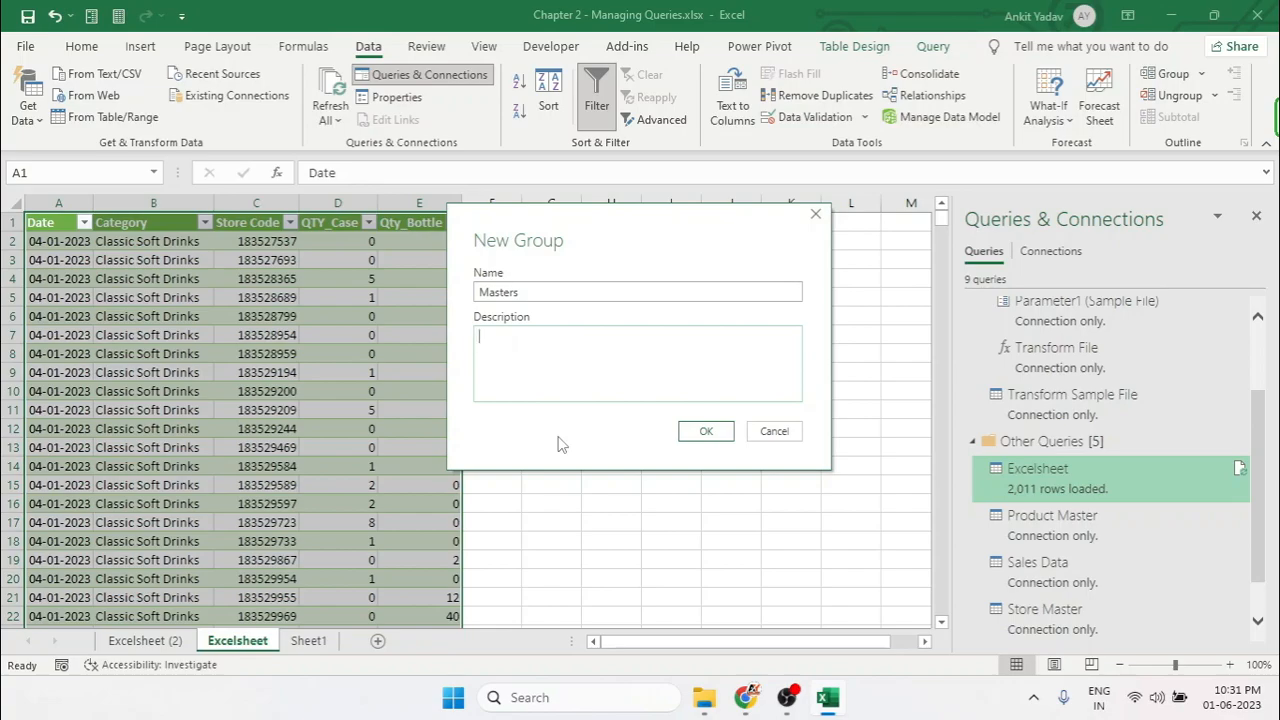
left_click(704, 432)
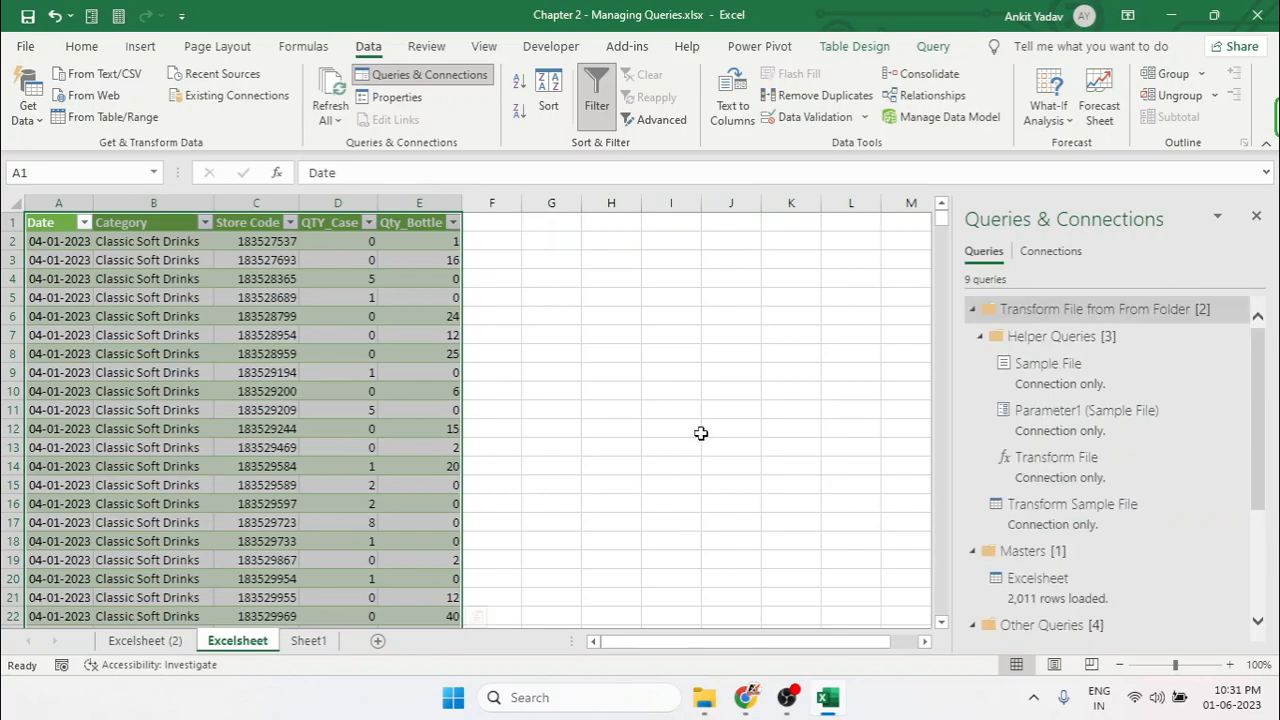
- Examine the available target groups for moving the Product Master query and dismiss the options without choosing one
scroll(1143, 500, "down", 1)
right_click(1143, 515)
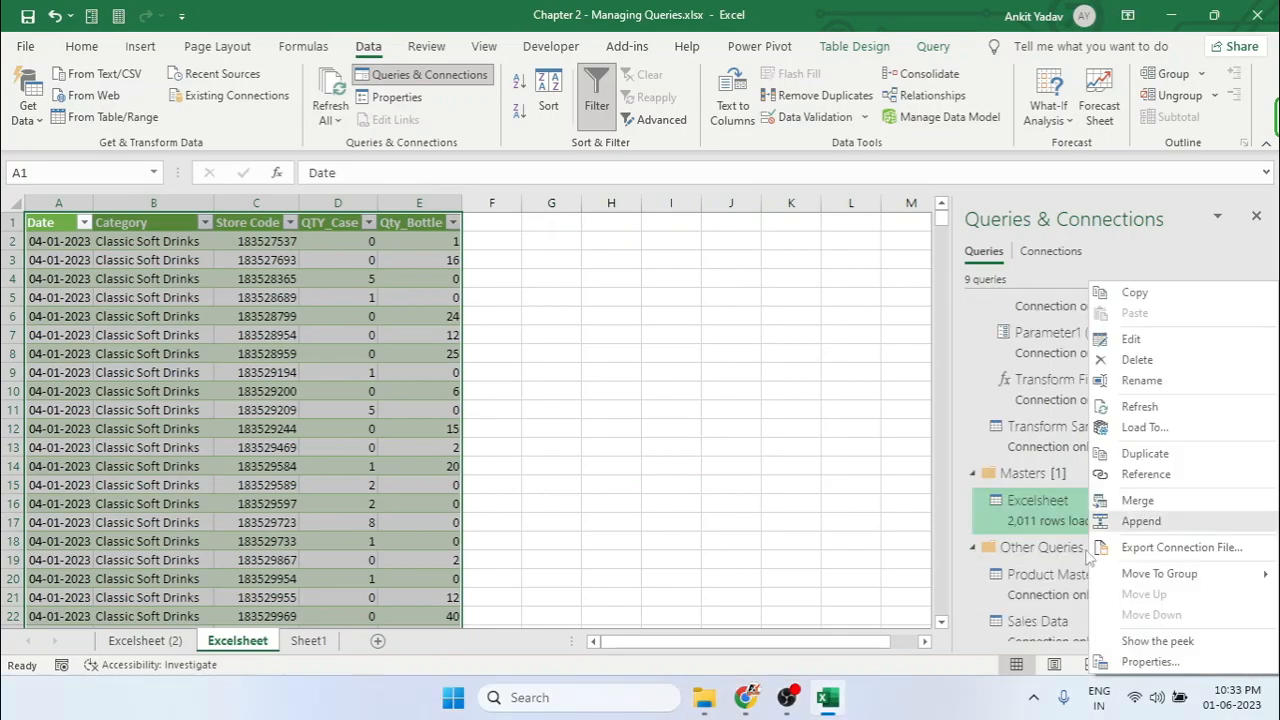
left_click(961, 389)
mouse_move(1094, 572)
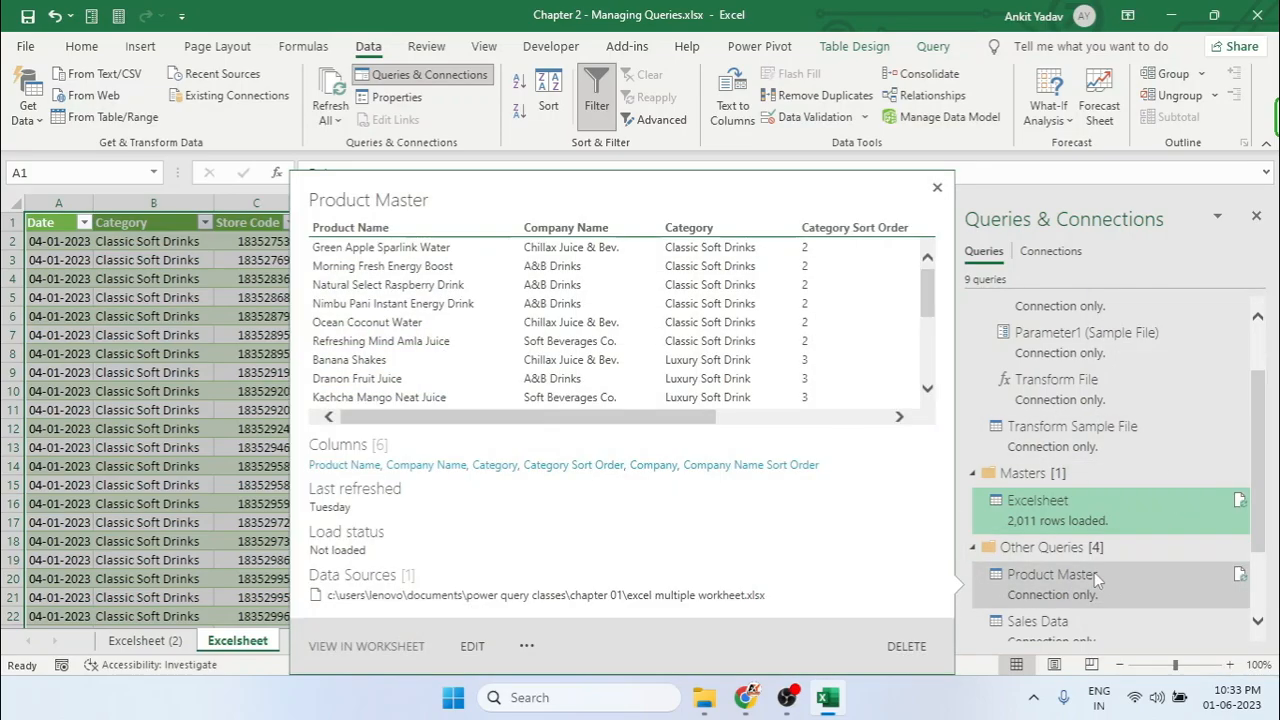
right_click(1094, 572)
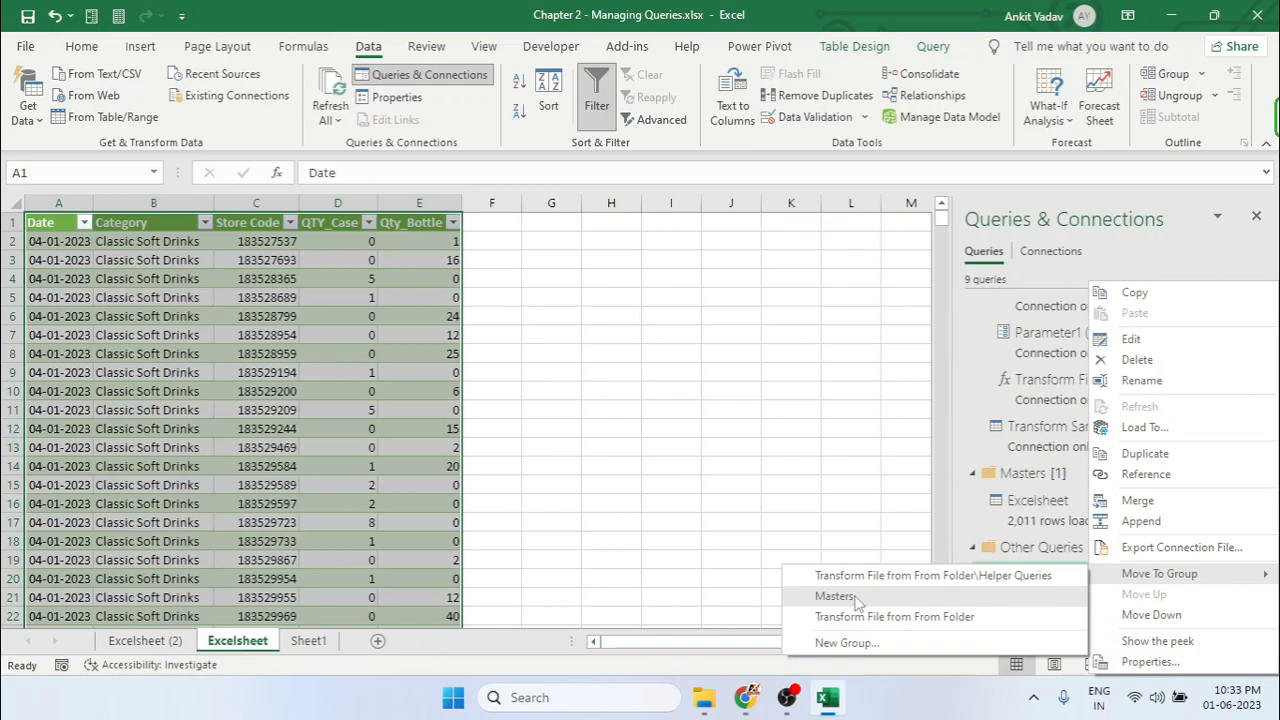
left_click(980, 405)
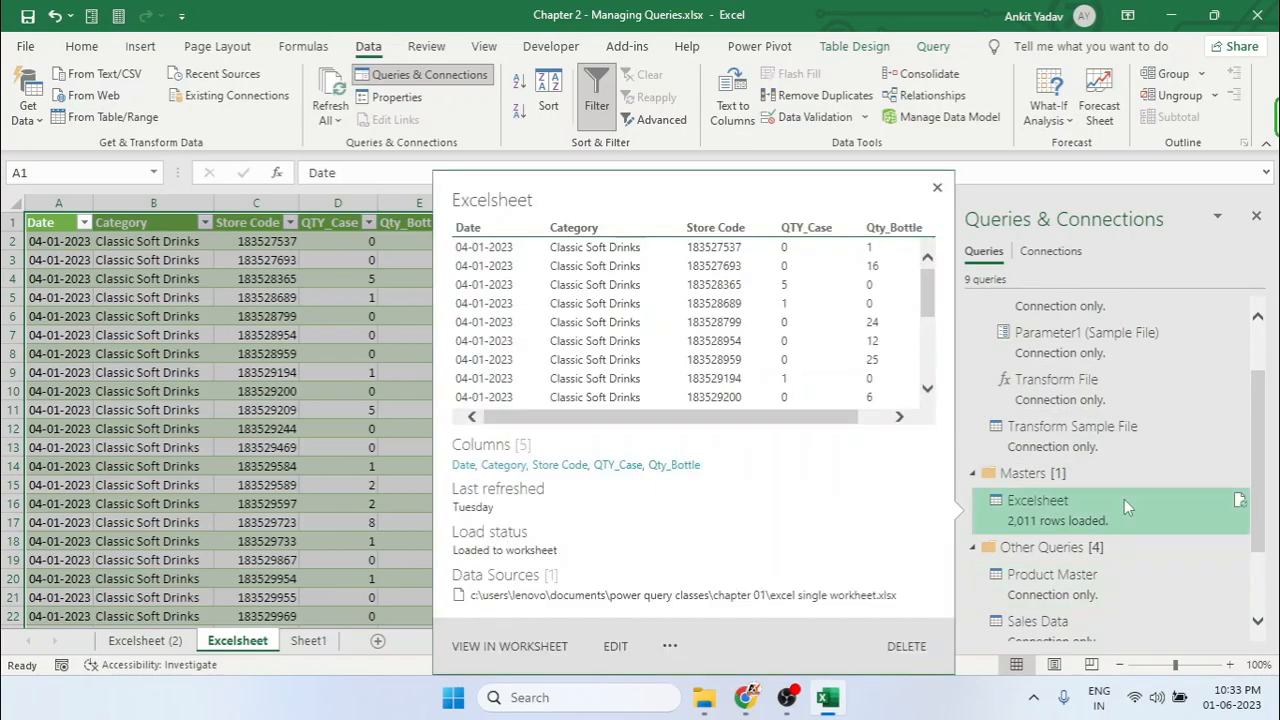
- Show the peek preview of the Excelsheet query in the Masters group
right_click(1124, 499)
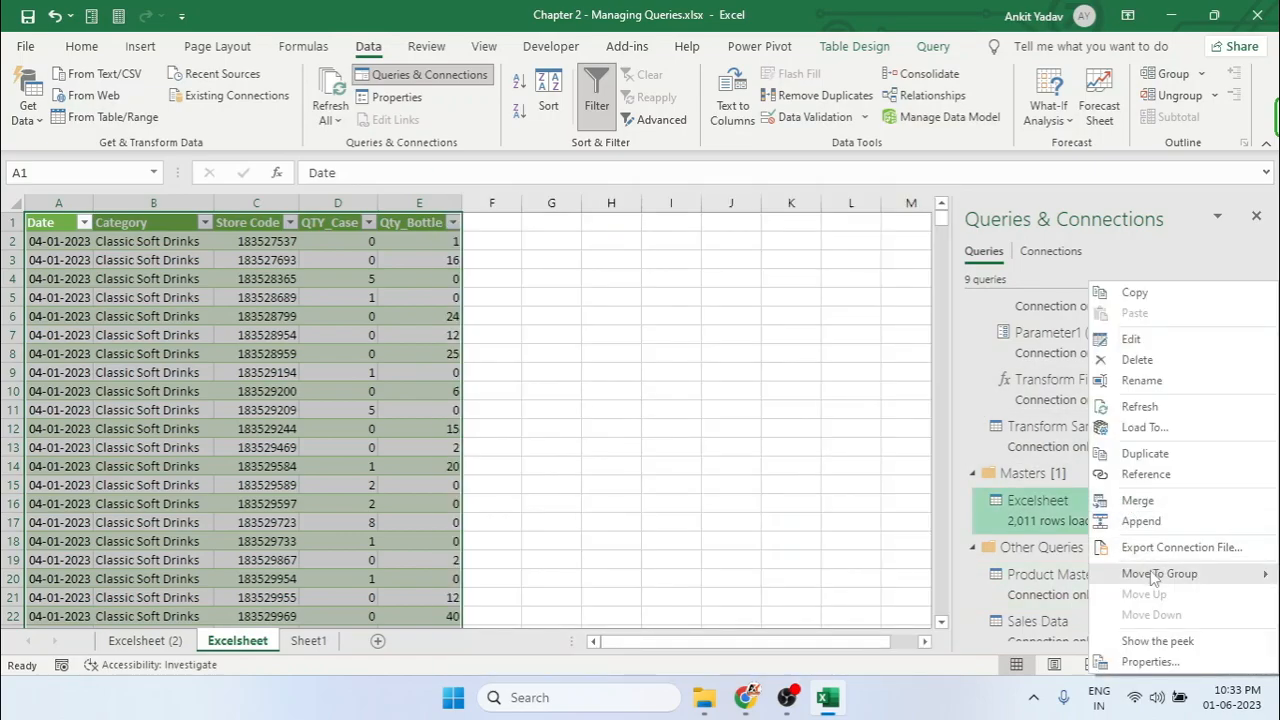
left_click(1158, 641)
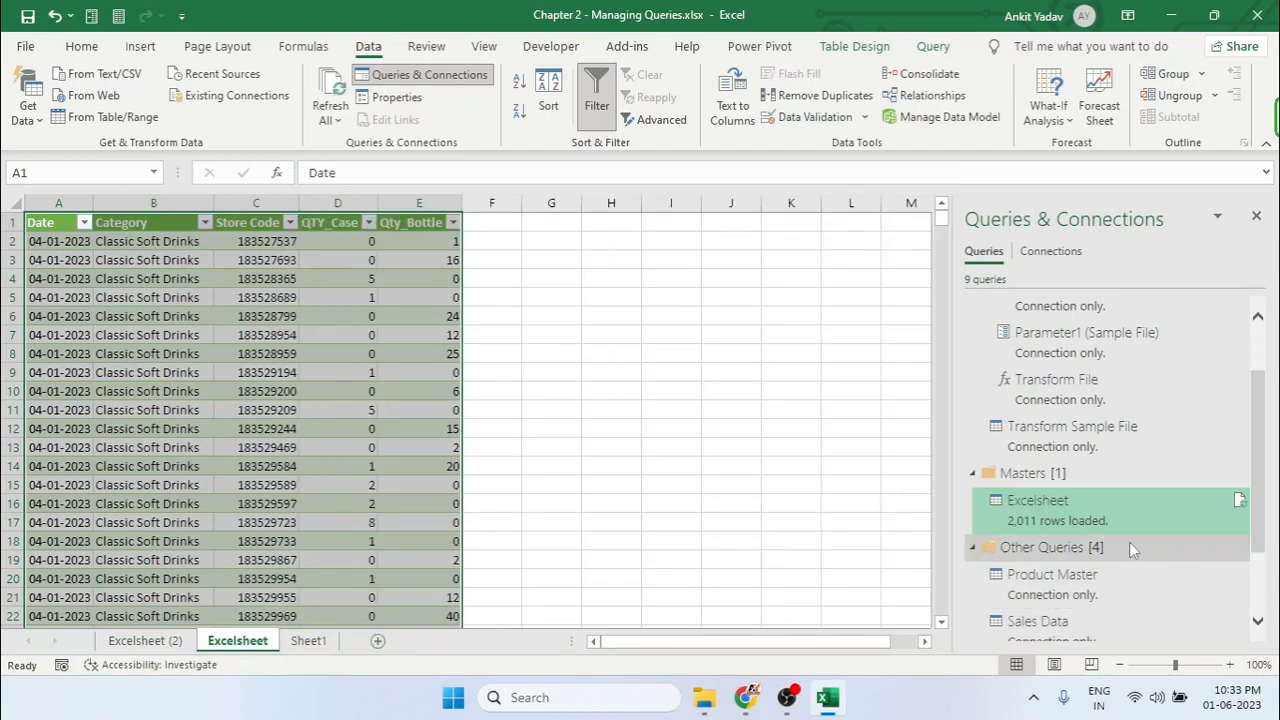
mouse_move(1109, 509)
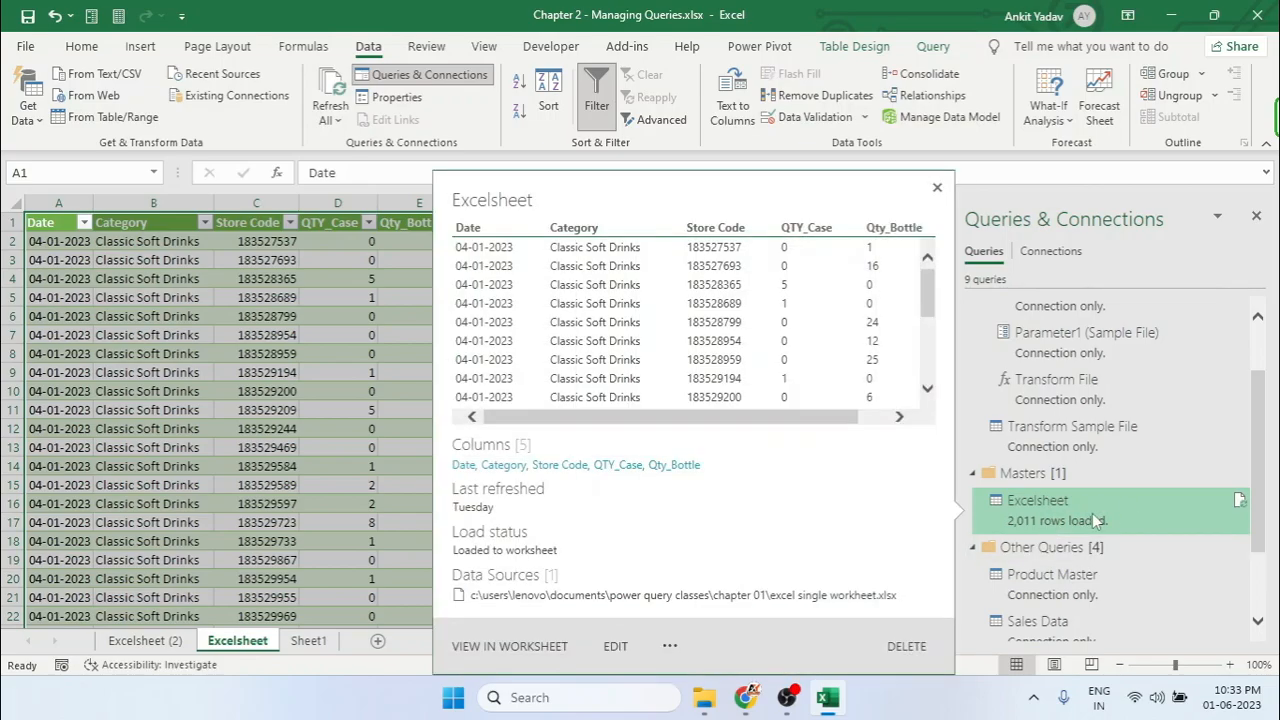
- Examine the usage and refresh settings in the Excelsheet query's properties and cancel the dialog
right_click(1091, 512)
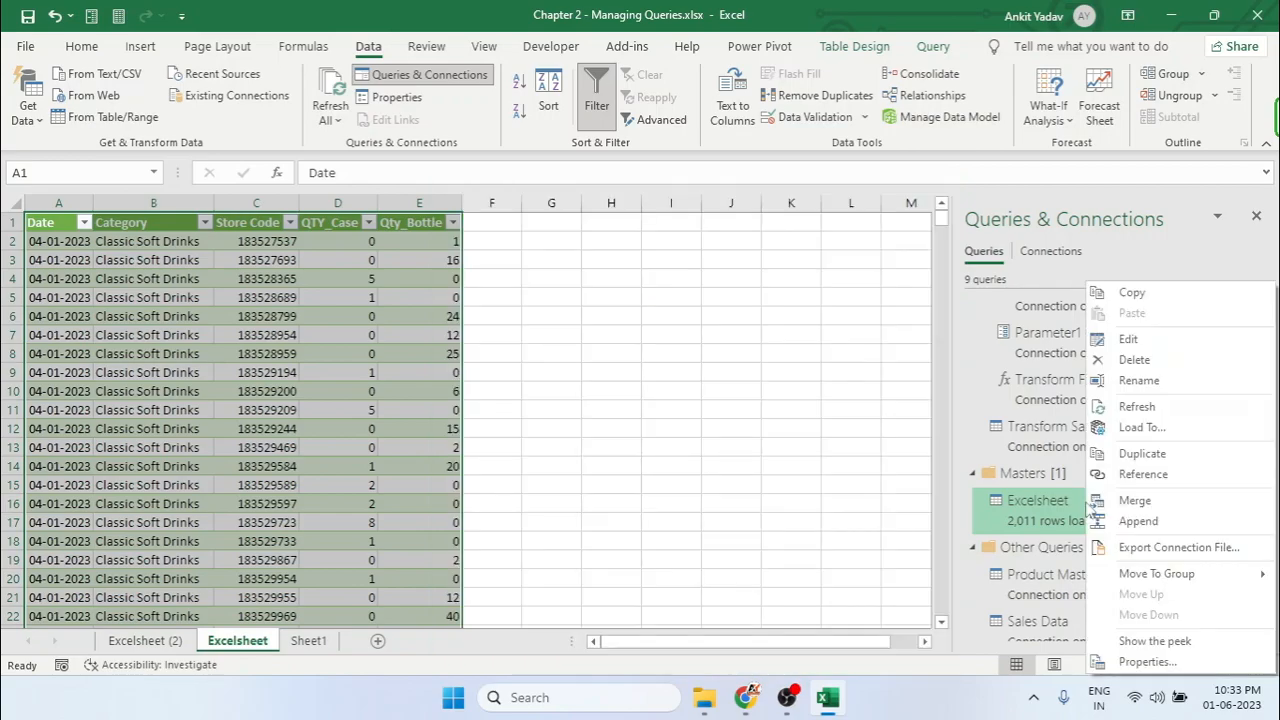
left_click(1145, 662)
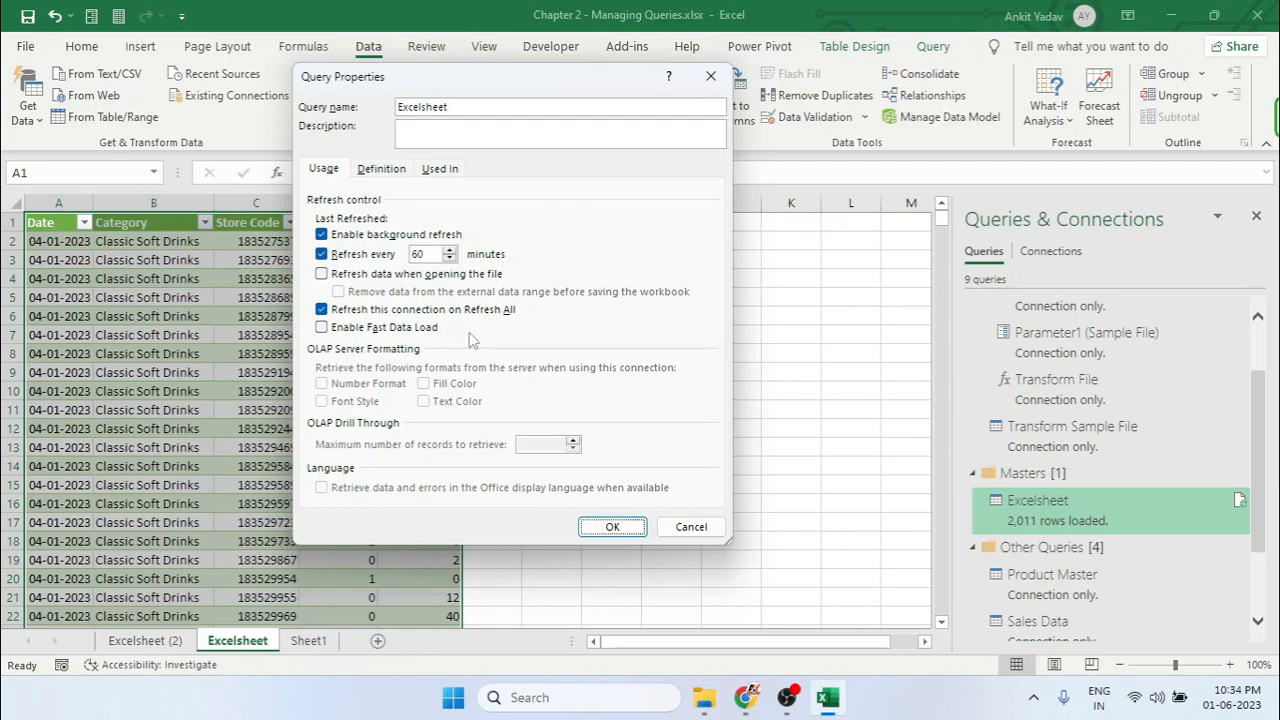
left_click(689, 530)
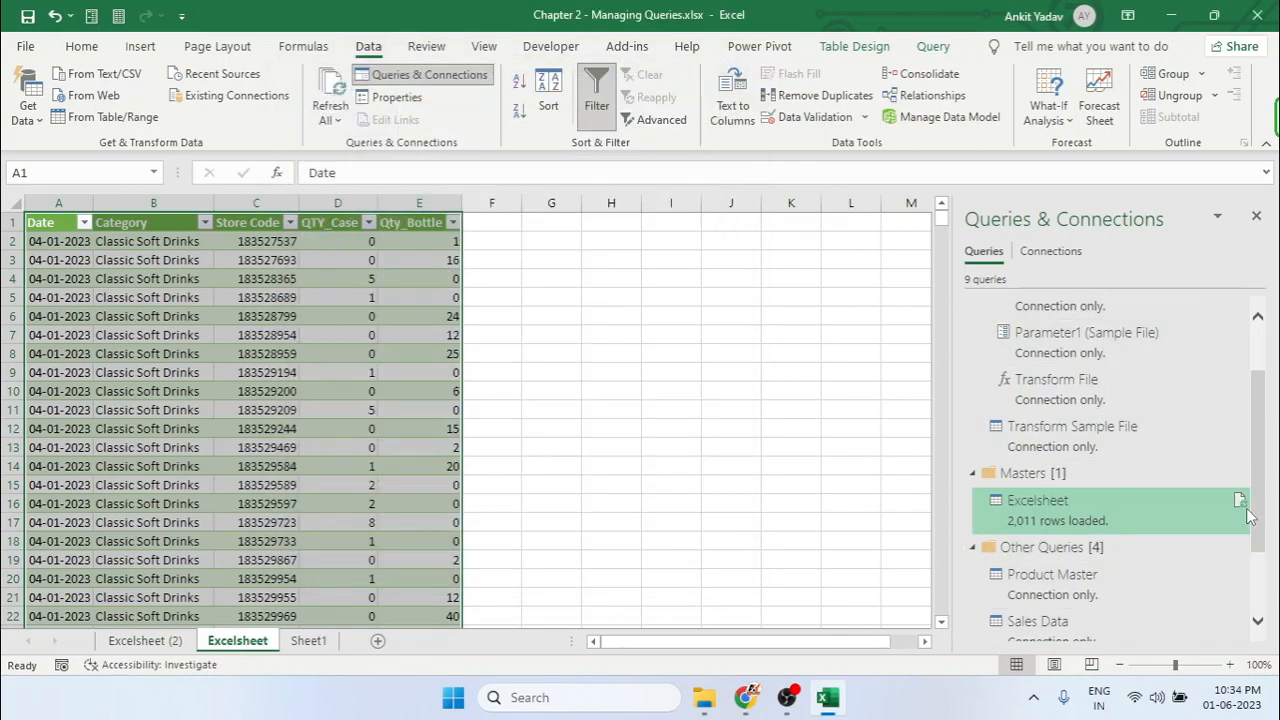
left_click_drag(1252, 515, 1252, 390)
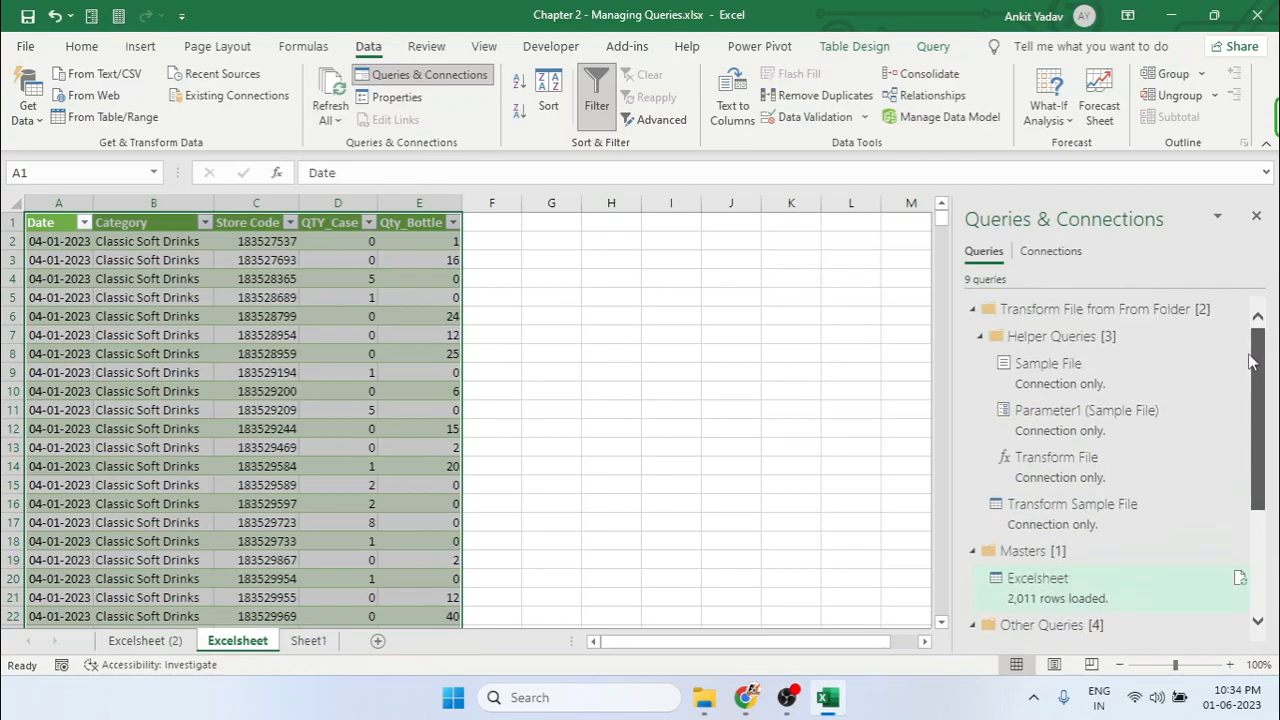